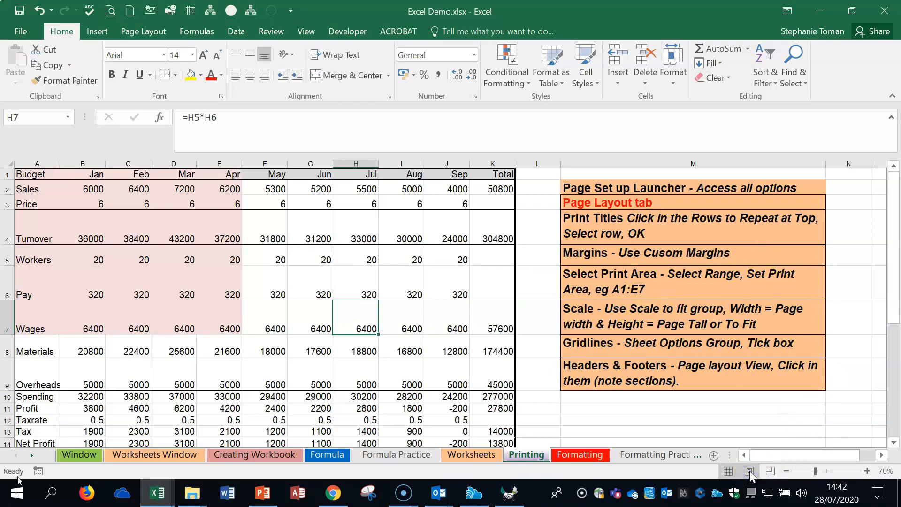
View the Printing sheet in Page Layout view at 70% zoom, and return to Normal view.
click(750, 472)
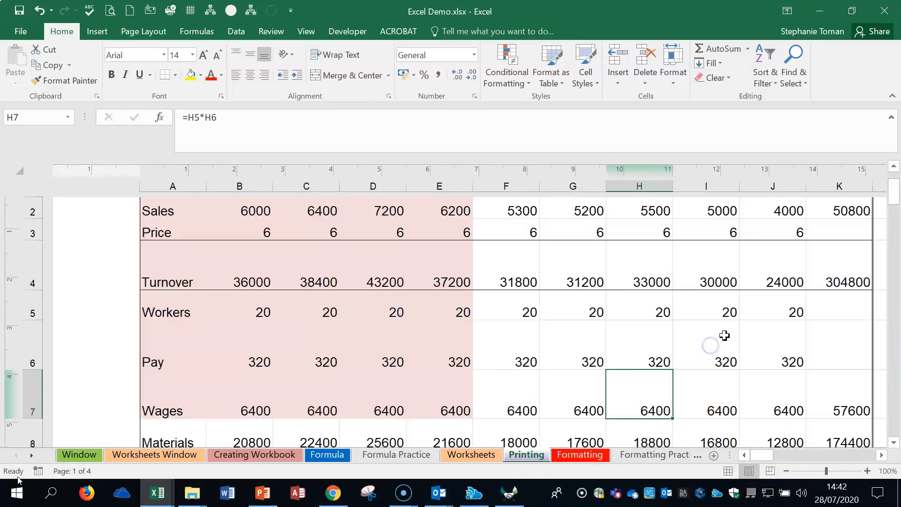
click(787, 471)
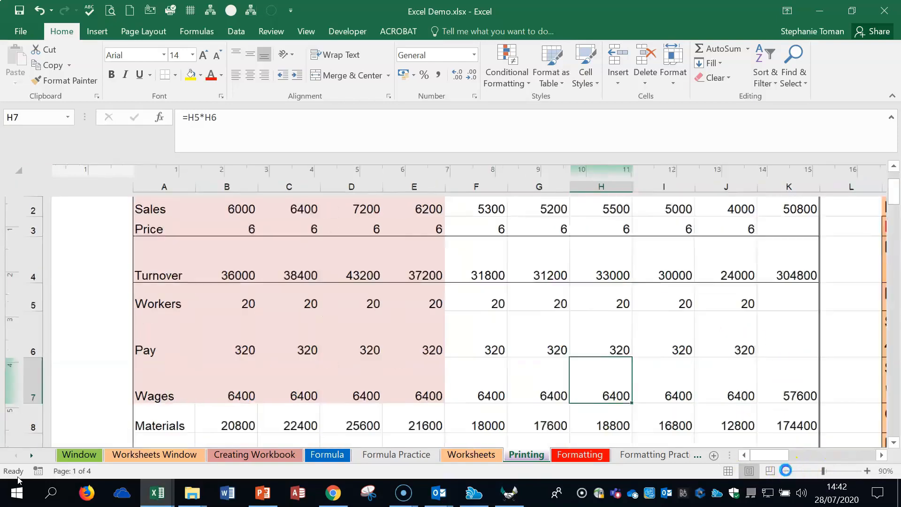
click(786, 471)
click(787, 471)
scroll(698, 329, down, 3)
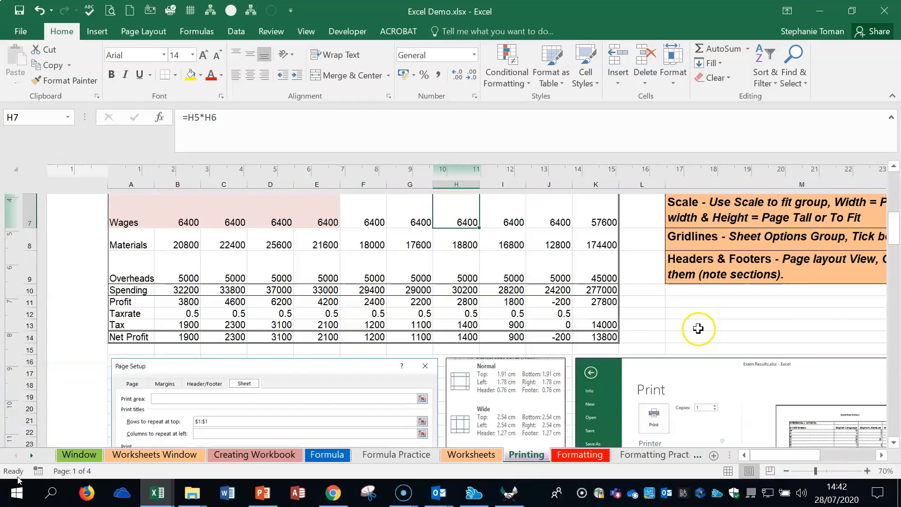
scroll(698, 329, up, 2)
click(728, 474)
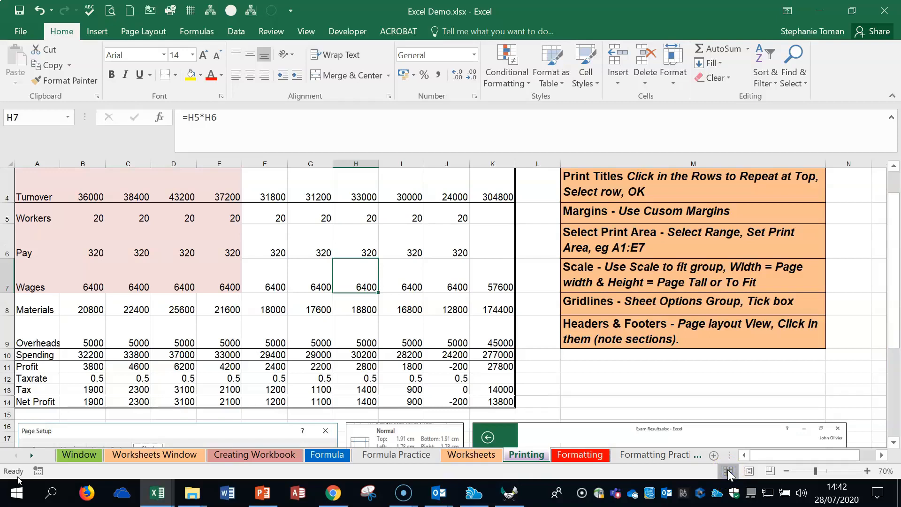
Open the full Page Setup dialog to review the sheet's orientation, scaling and paper options, and close it without changes.
click(661, 304)
click(664, 338)
scroll(664, 338, up, 1)
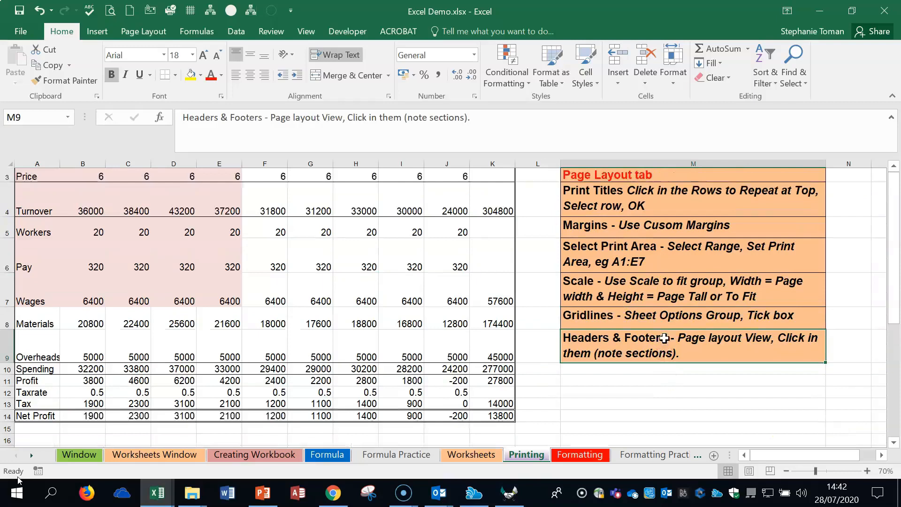
scroll(664, 338, up, 1)
click(134, 29)
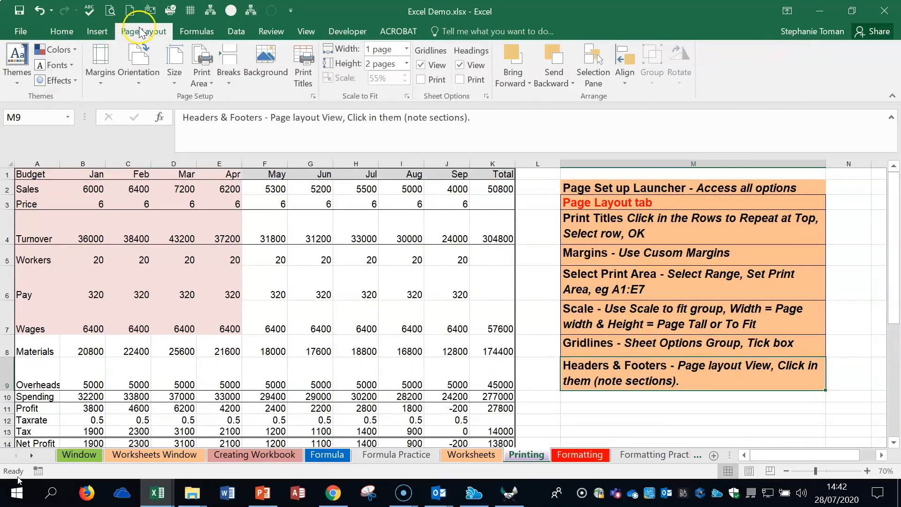
click(312, 96)
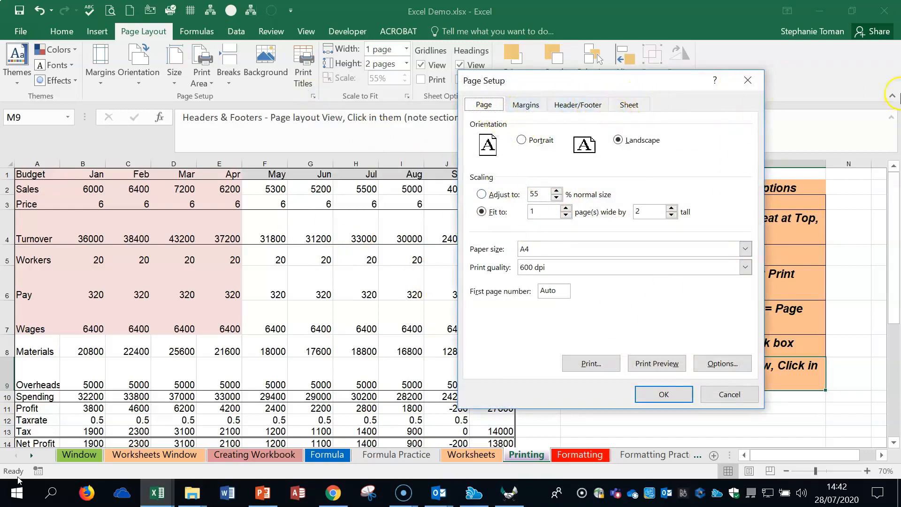
click(748, 80)
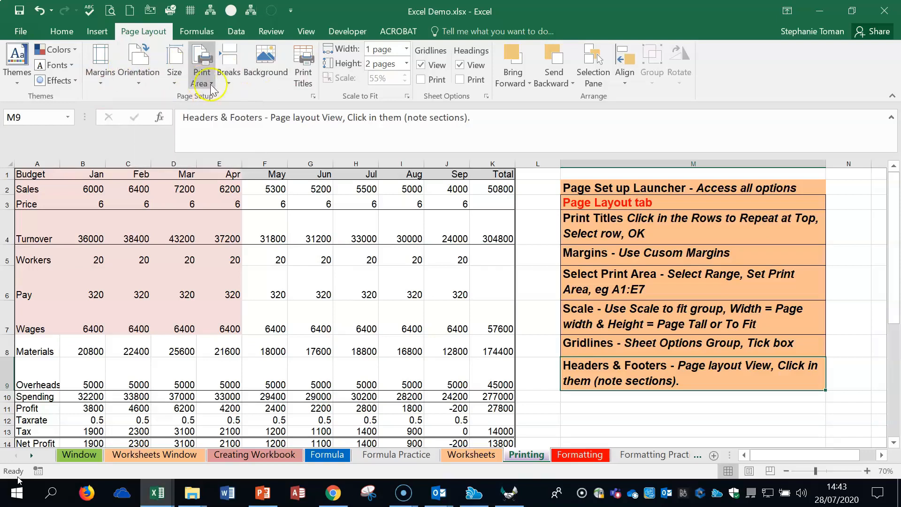
Clear the existing print title rows and choose row 1 as the row to repeat at the top of each printed page.
click(306, 81)
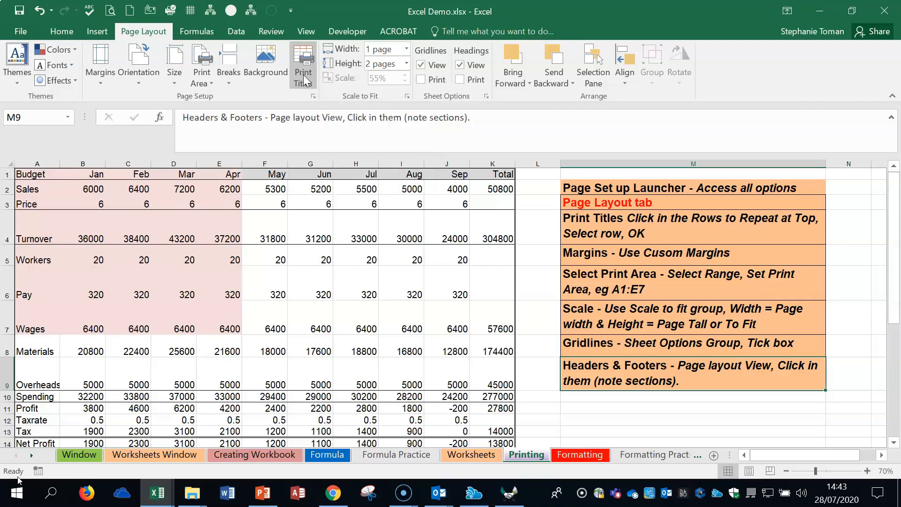
click(305, 81)
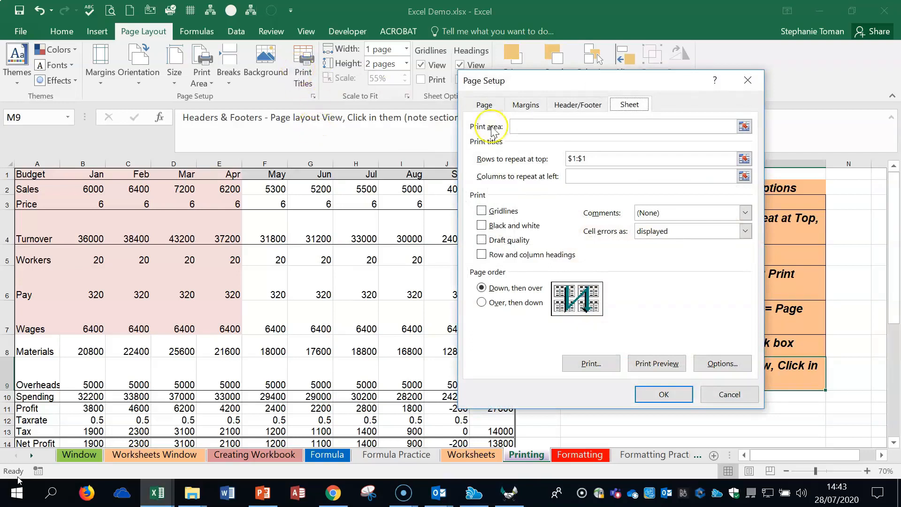
click(560, 156)
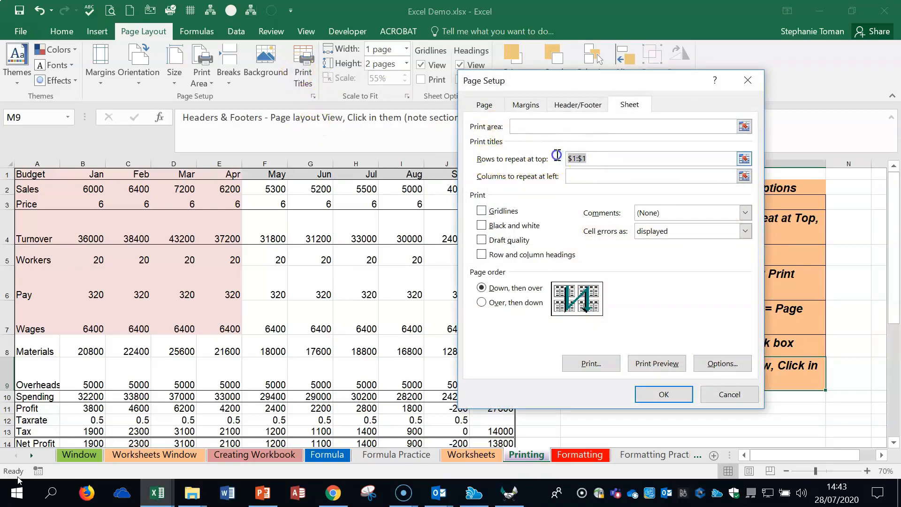
key(Delete)
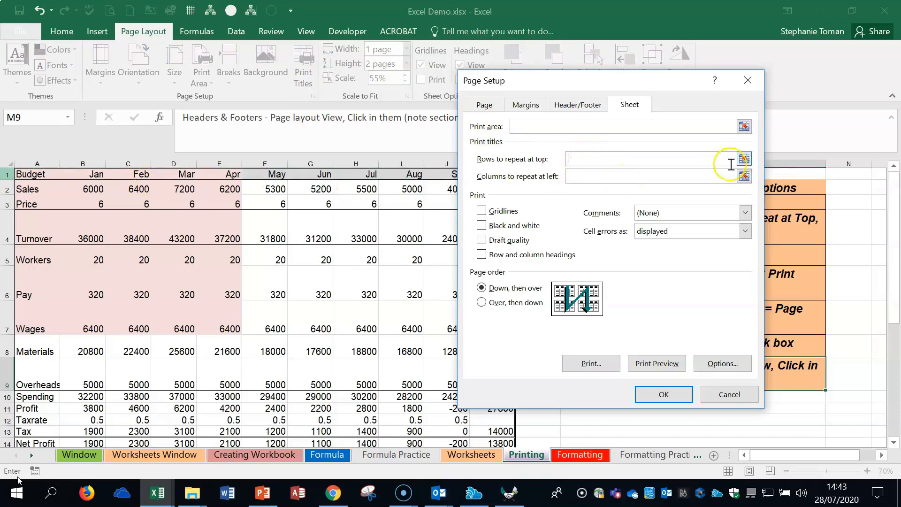
click(745, 159)
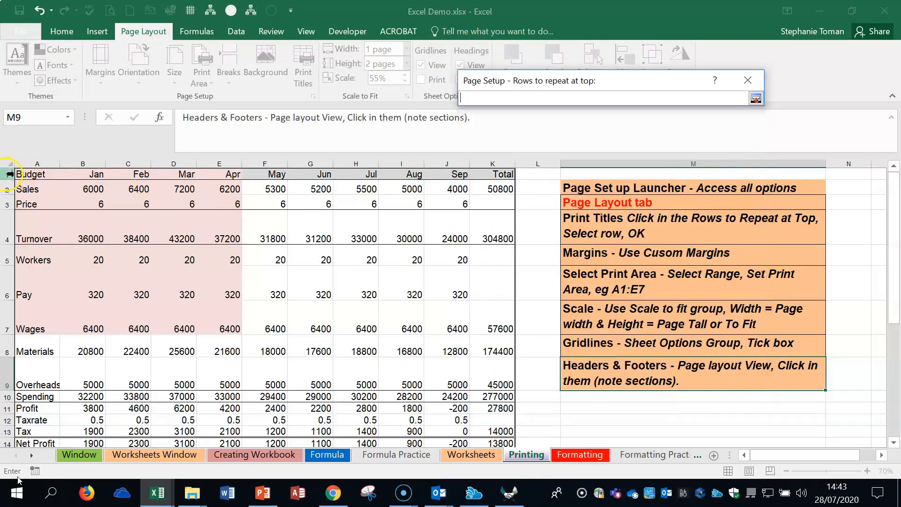
click(9, 174)
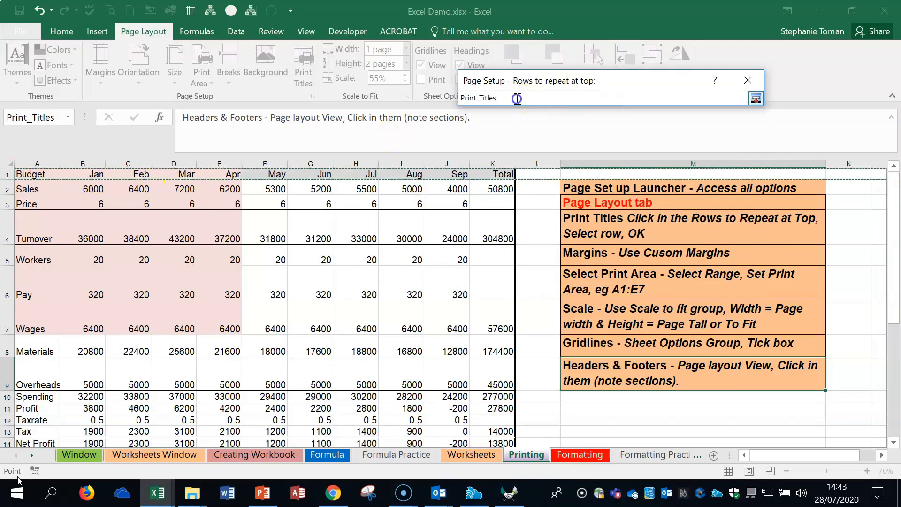
click(756, 99)
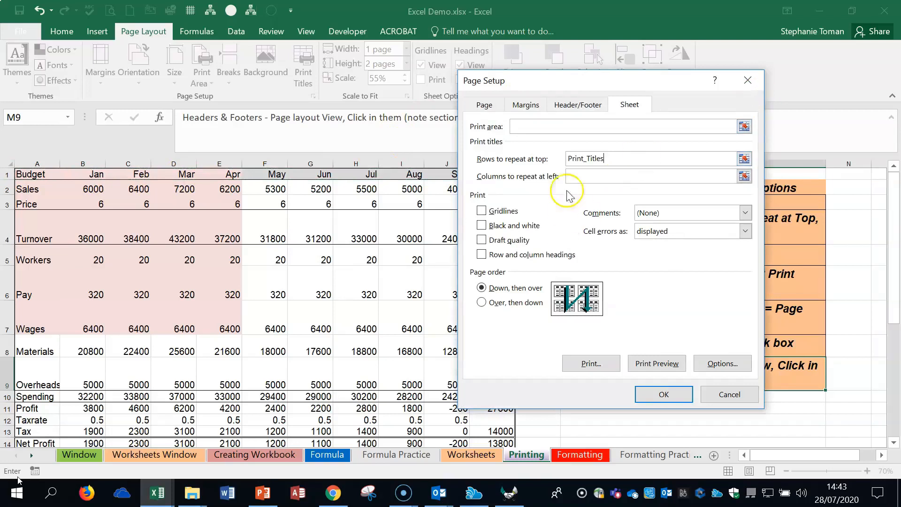
click(614, 156)
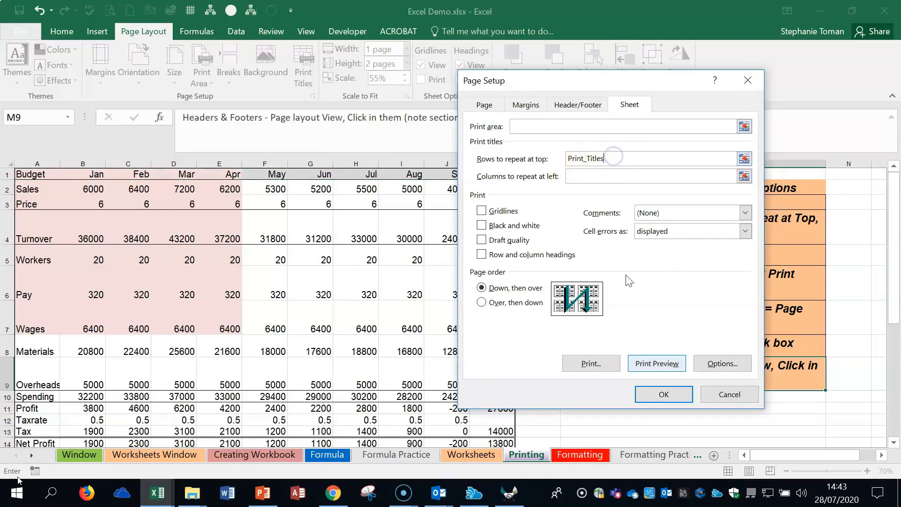
click(661, 396)
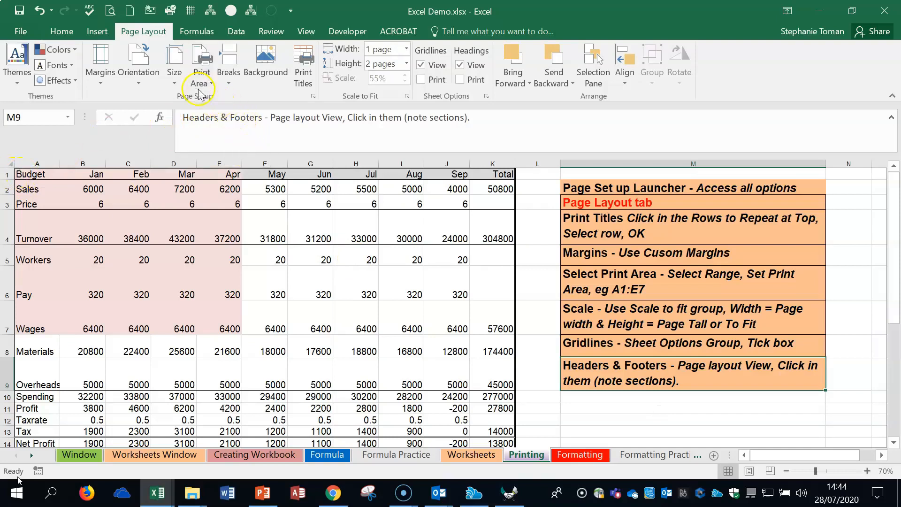
Check the whole sheet in the print preview and return to the worksheet.
click(21, 31)
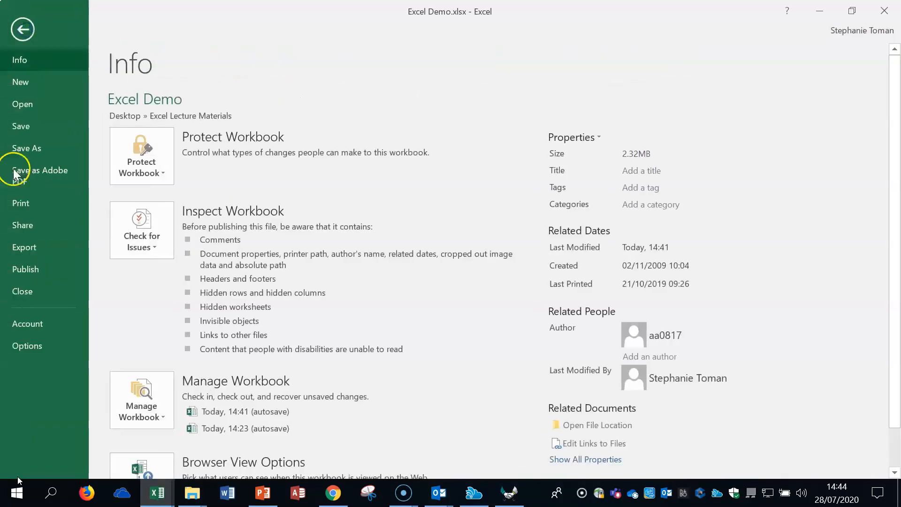
click(38, 207)
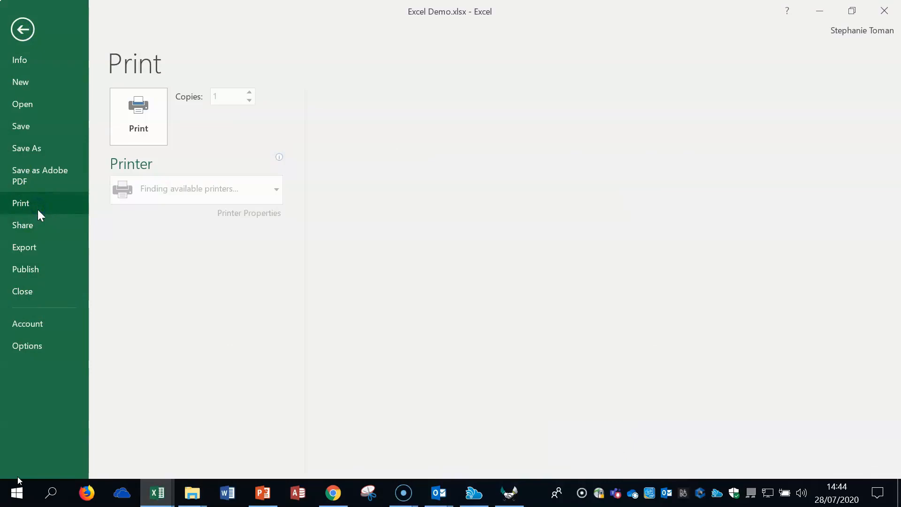
click(148, 118)
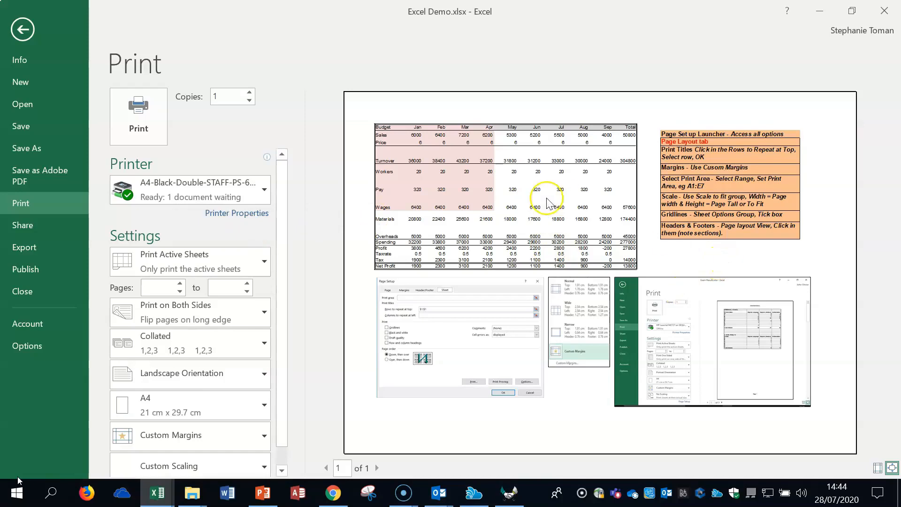
click(19, 33)
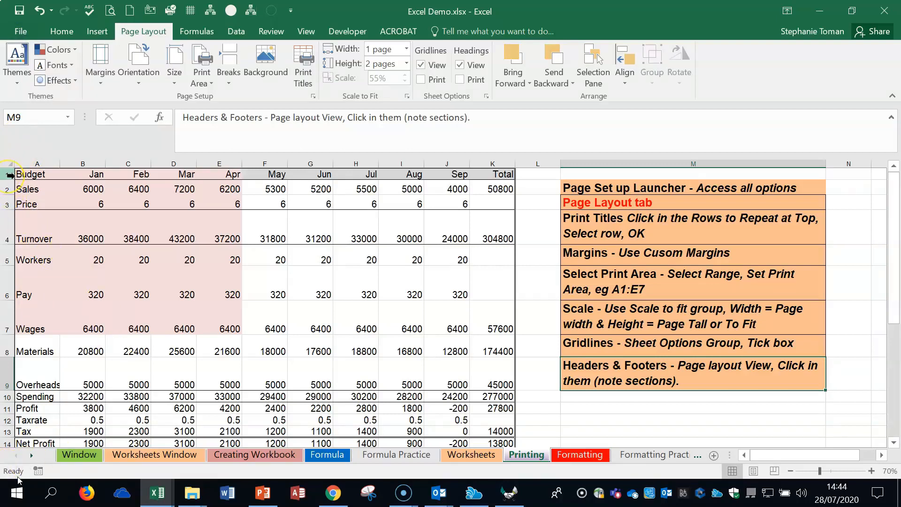
Set custom page margins of 2 cm for both the left and right sides.
click(654, 232)
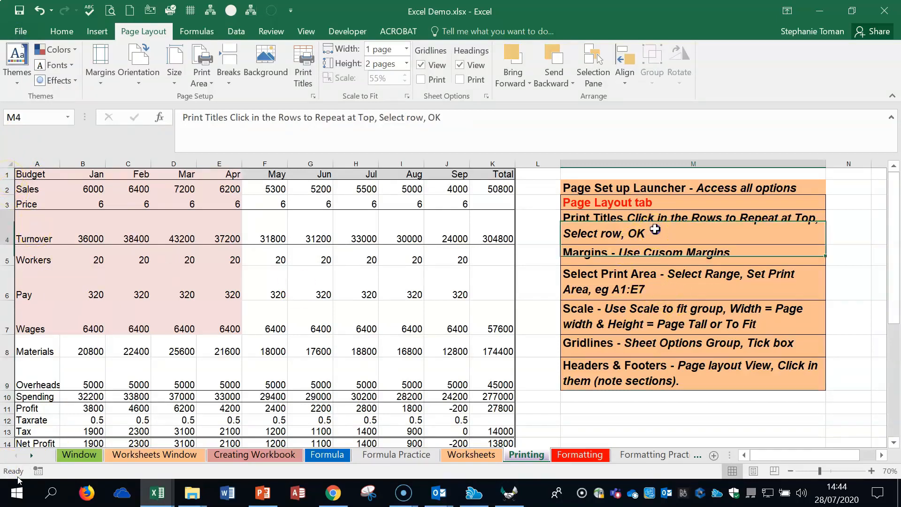
click(659, 254)
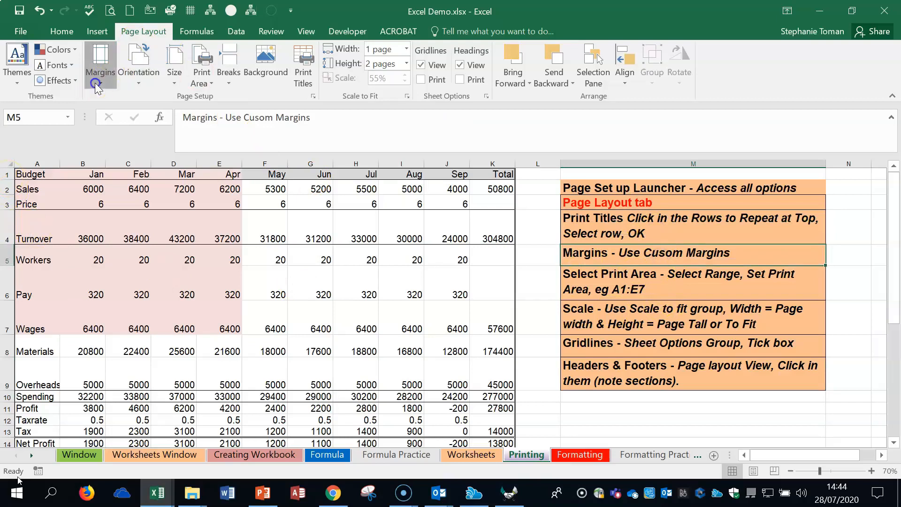
click(98, 68)
click(136, 323)
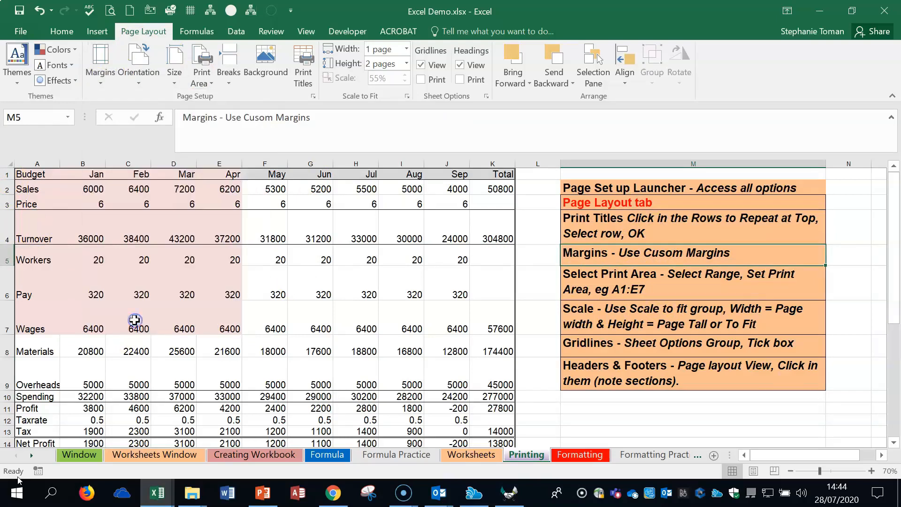
drag(631, 81, 380, 152)
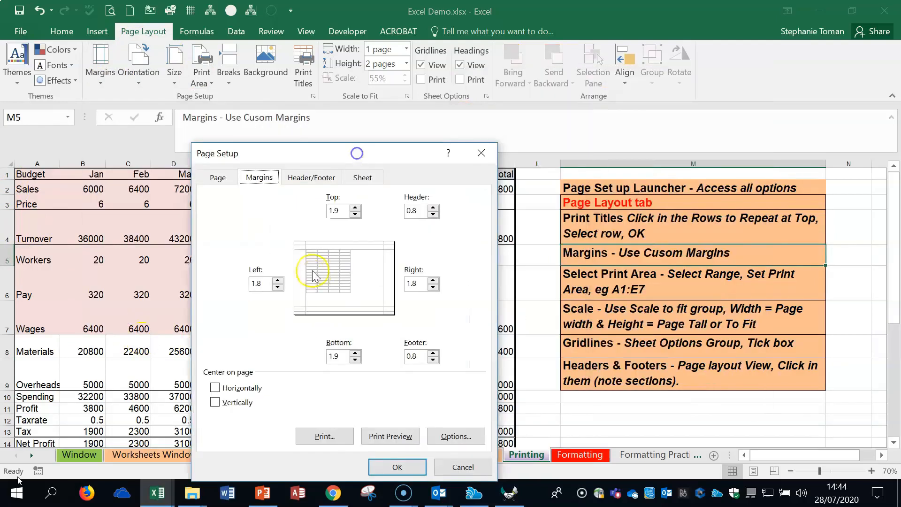
drag(263, 283, 226, 280)
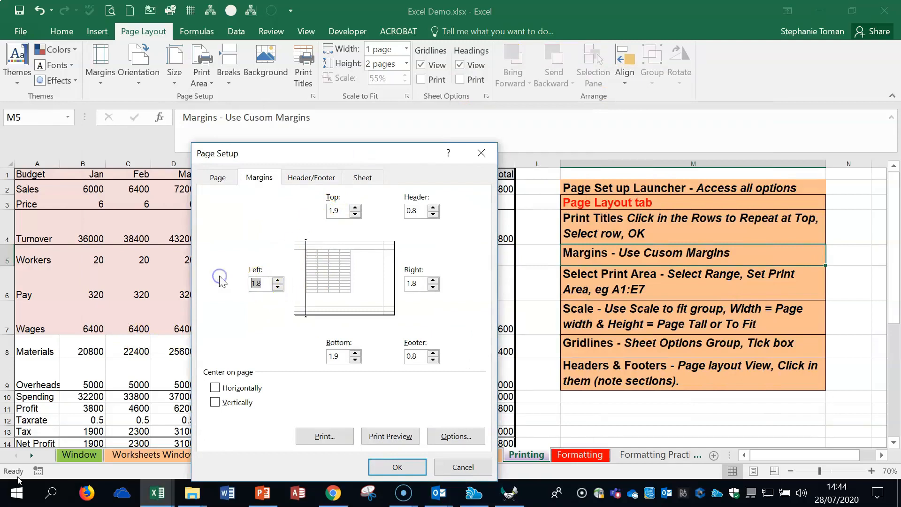
drag(421, 283, 383, 277)
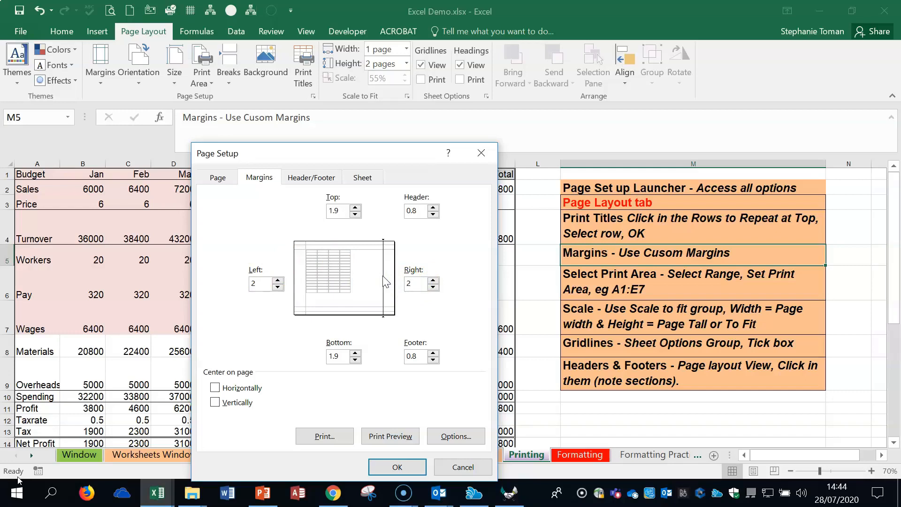
click(399, 467)
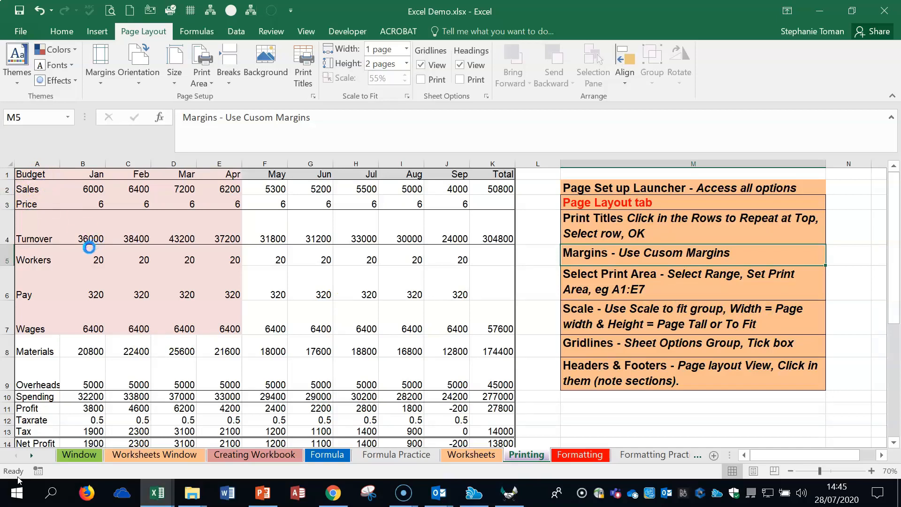
Set the budget range A1:E7 as the print area.
click(88, 258)
drag(28, 173, 221, 323)
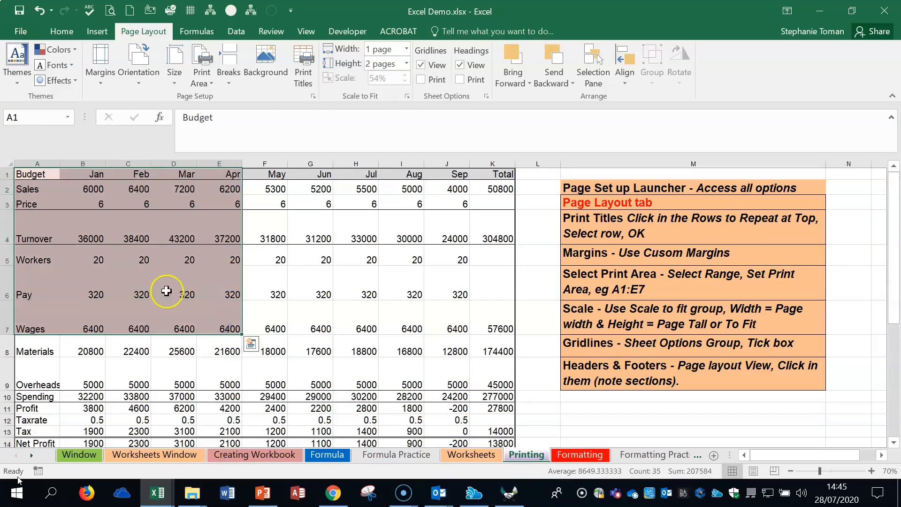
click(202, 75)
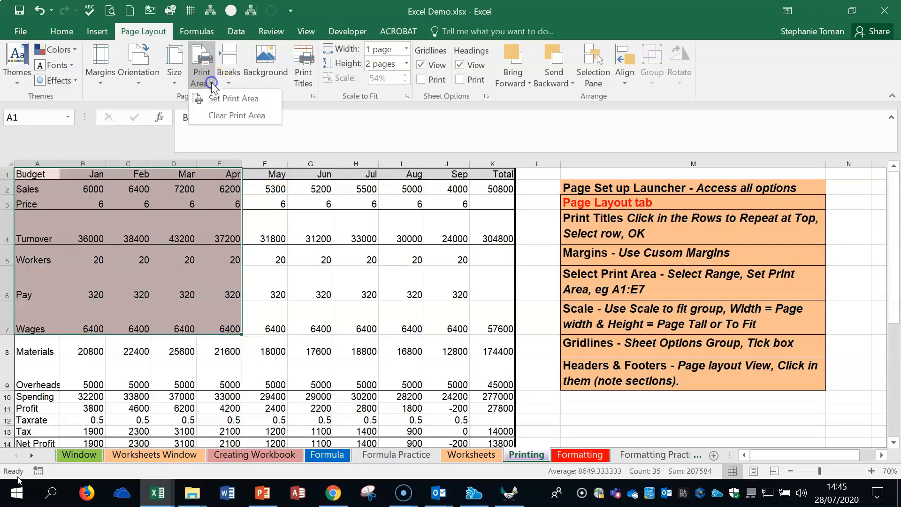
click(216, 99)
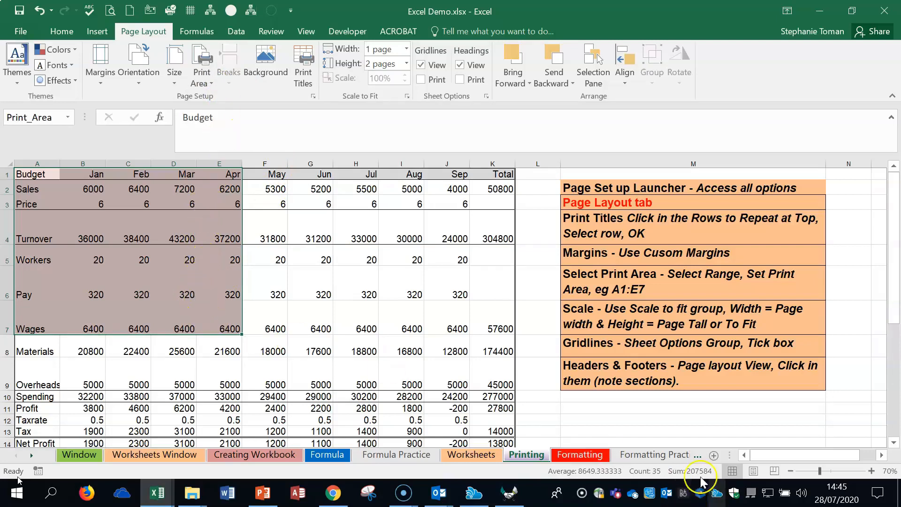
Check the print area in the print preview and return to the worksheet.
click(20, 31)
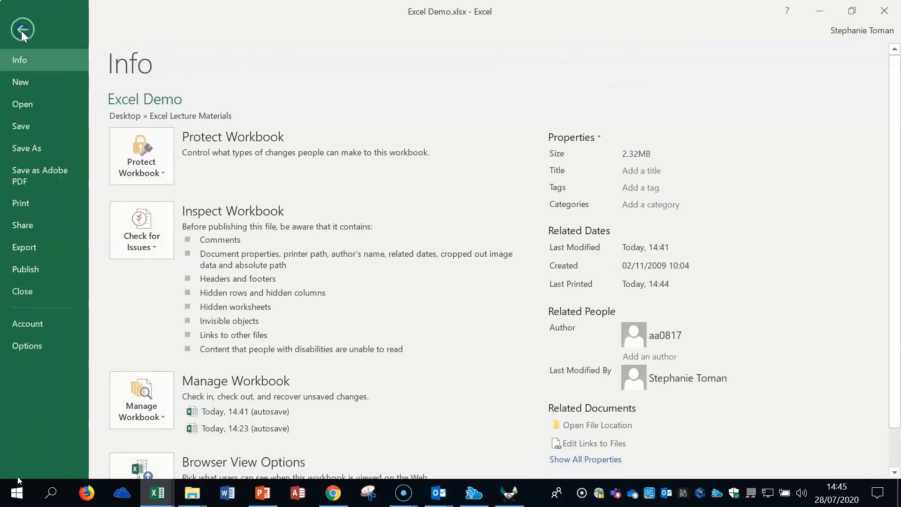
click(39, 202)
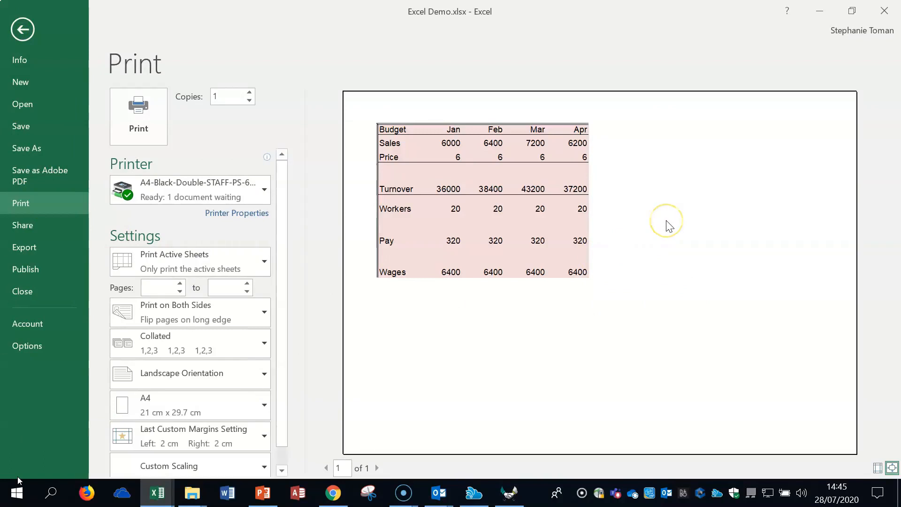
click(22, 29)
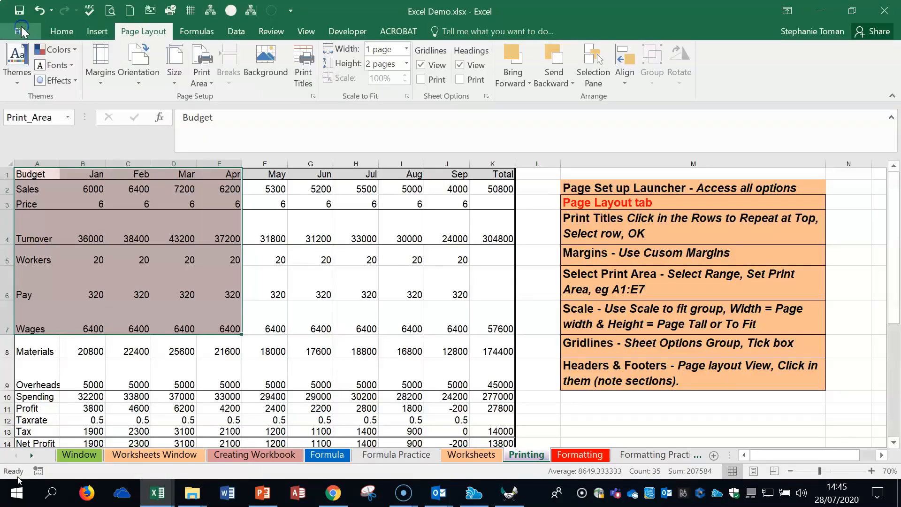
Clear the sheet's print area and switch to Page Layout view at 50% zoom.
click(202, 79)
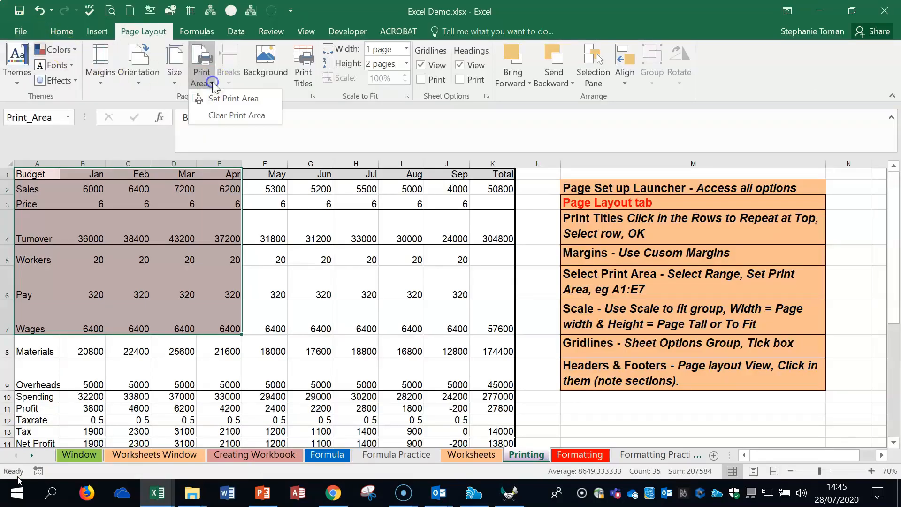
click(215, 117)
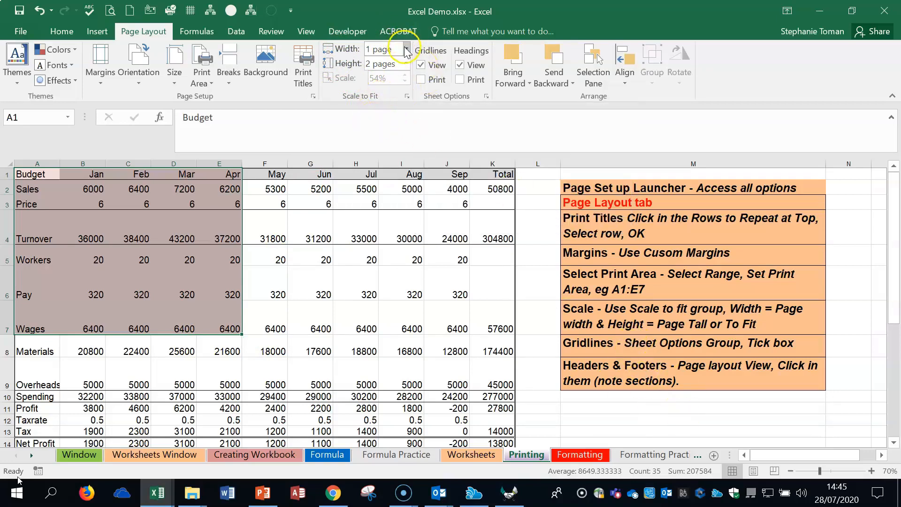
click(754, 471)
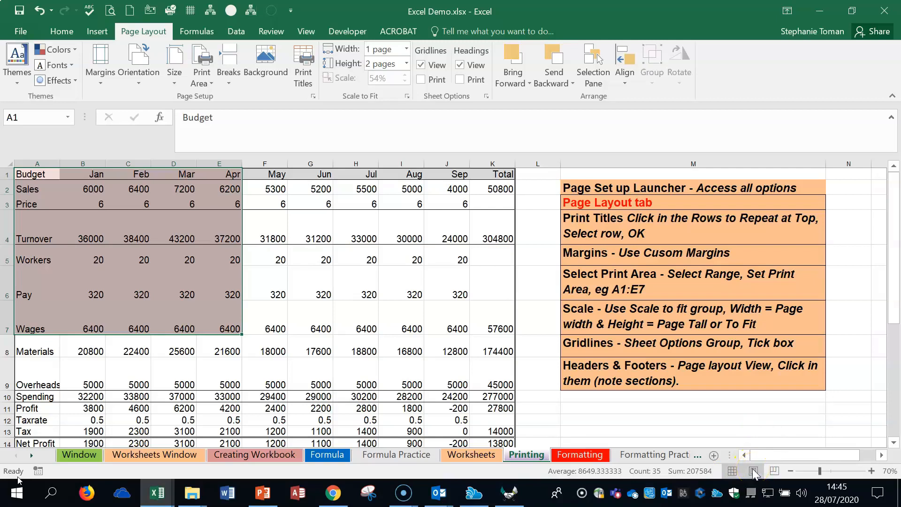
click(753, 471)
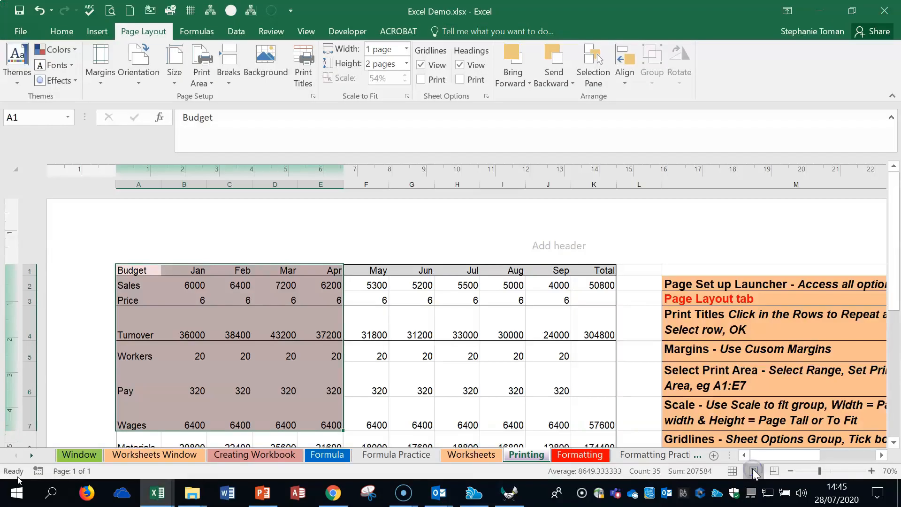
click(790, 471)
click(790, 471)
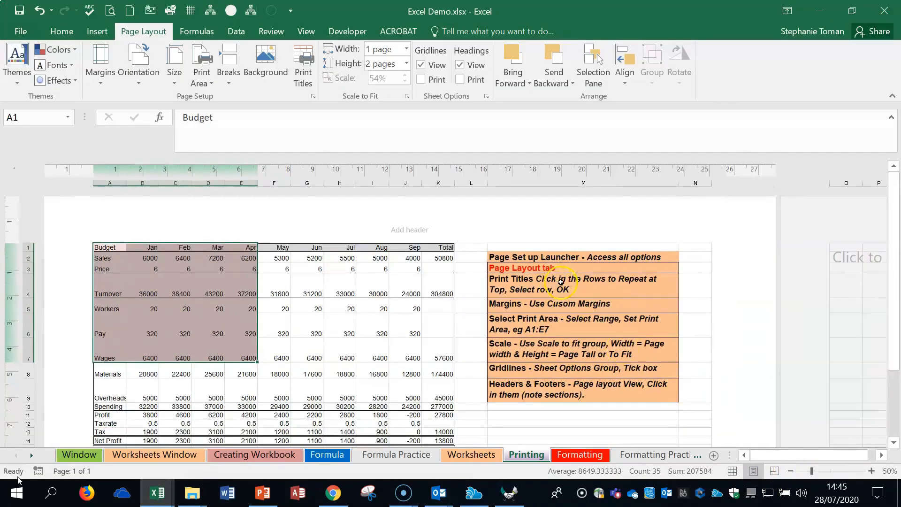
Set the scale-to-fit height of the printout to 1 page.
scroll(630, 284, down, 1)
scroll(630, 284, up, 1)
scroll(513, 270, down, 5)
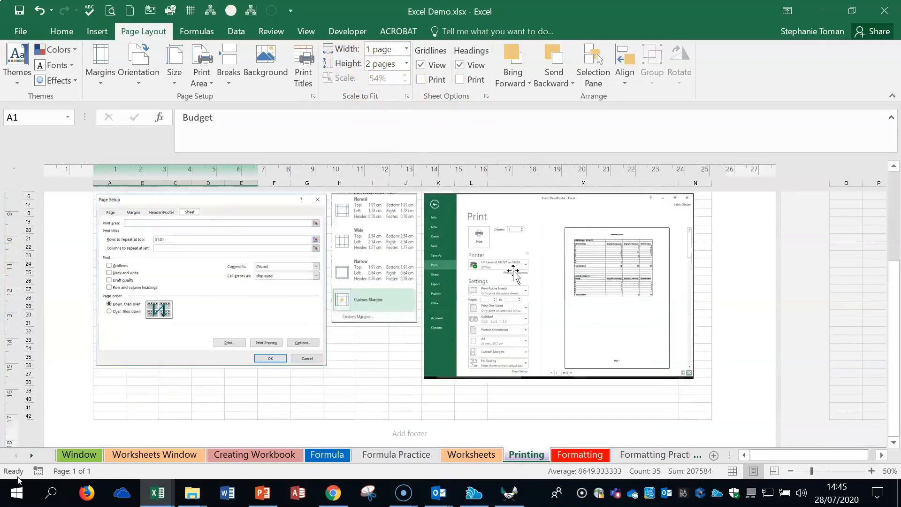
scroll(513, 270, up, 5)
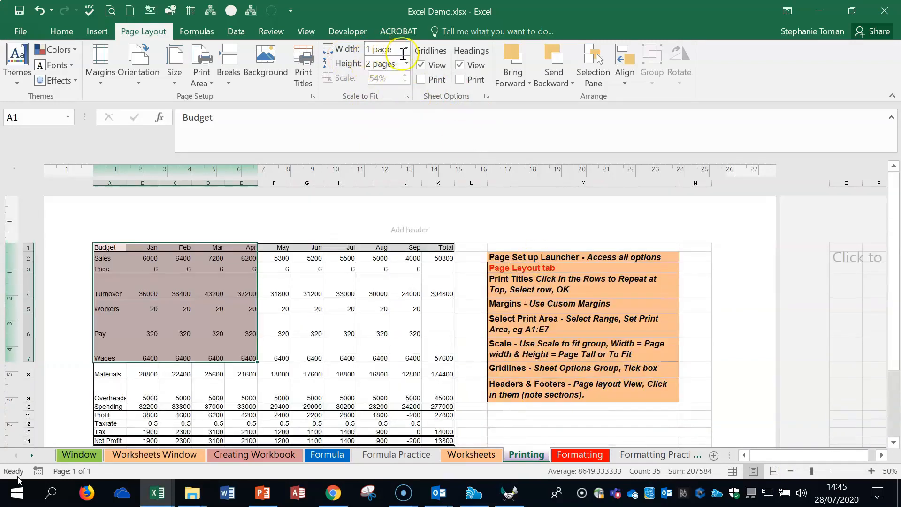
click(407, 63)
click(376, 92)
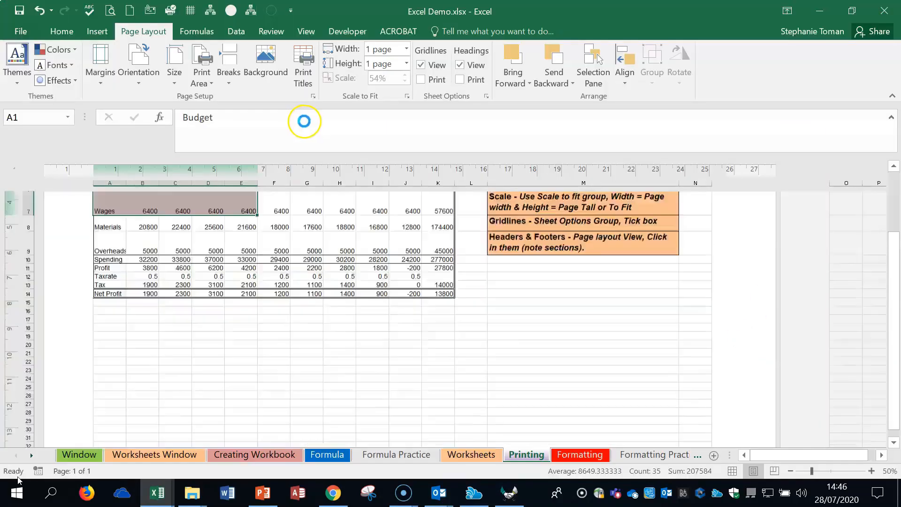
scroll(715, 303, up, 5)
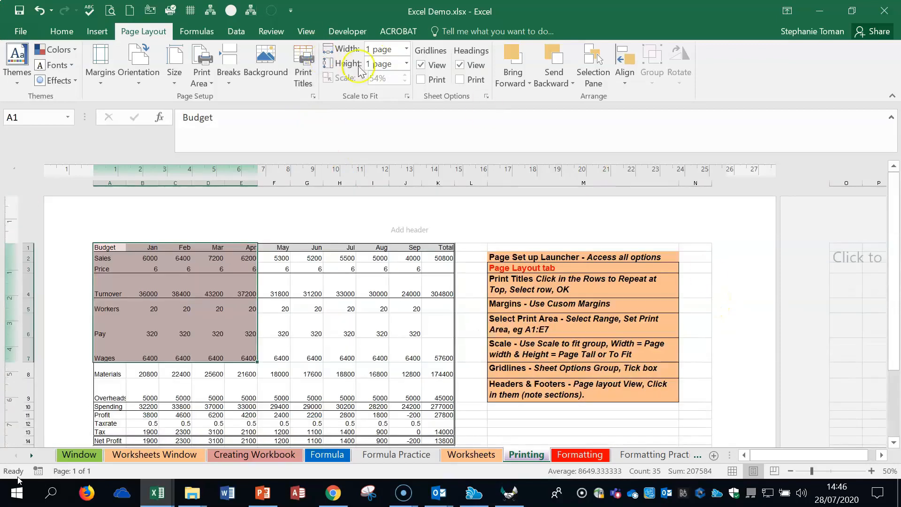
Set both the scale-to-fit width and height of the printout to Automatic.
click(406, 49)
click(378, 77)
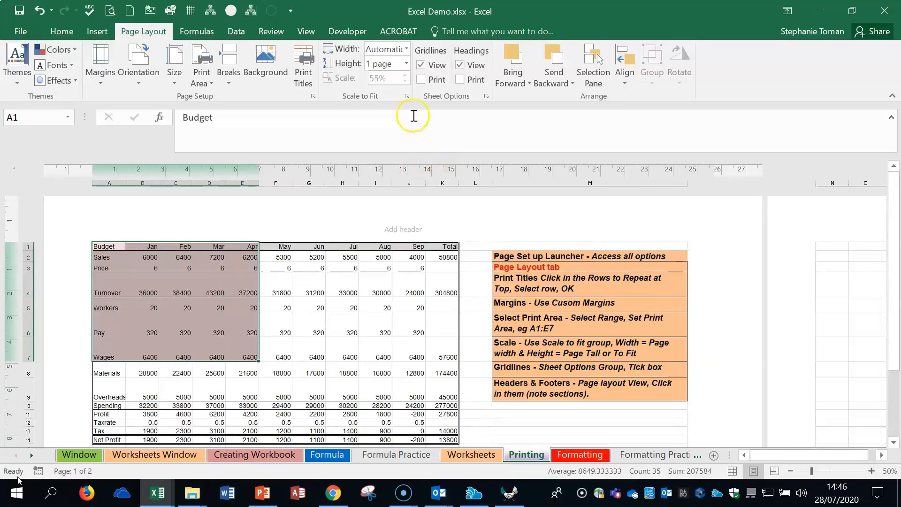
click(406, 68)
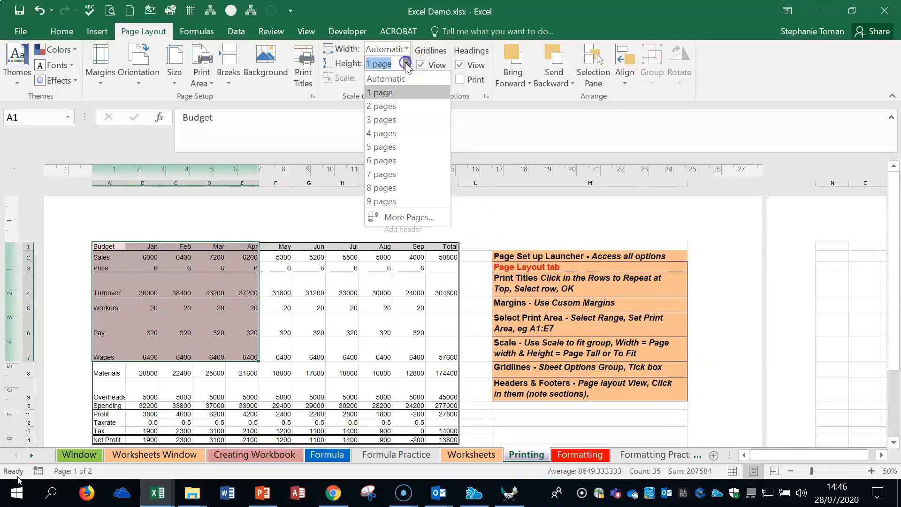
click(384, 85)
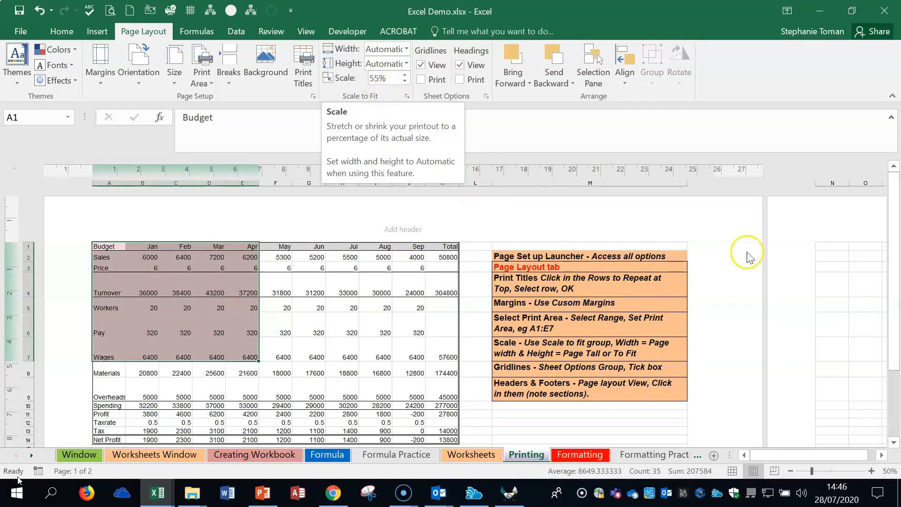
Check how the sheet splits across pages and raise the print scale to 70%.
scroll(756, 304, down, 5)
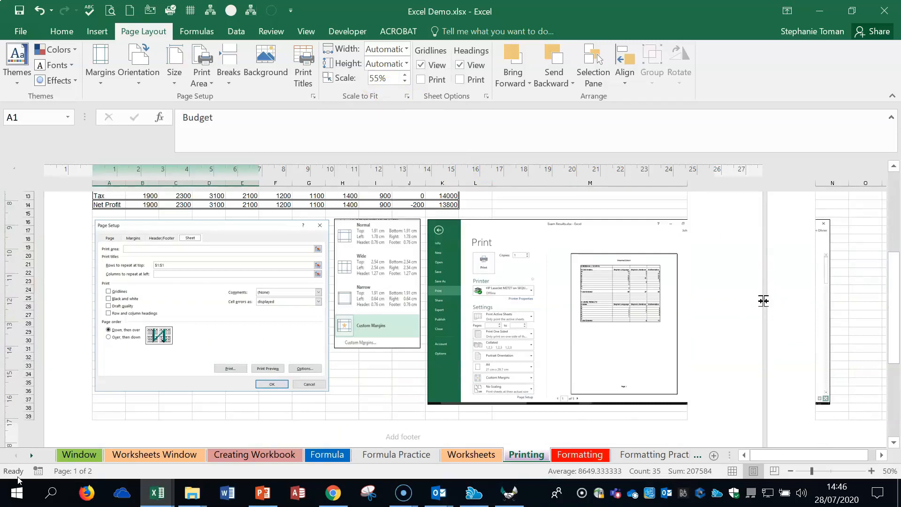
scroll(763, 301, up, 3)
scroll(763, 301, down, 2)
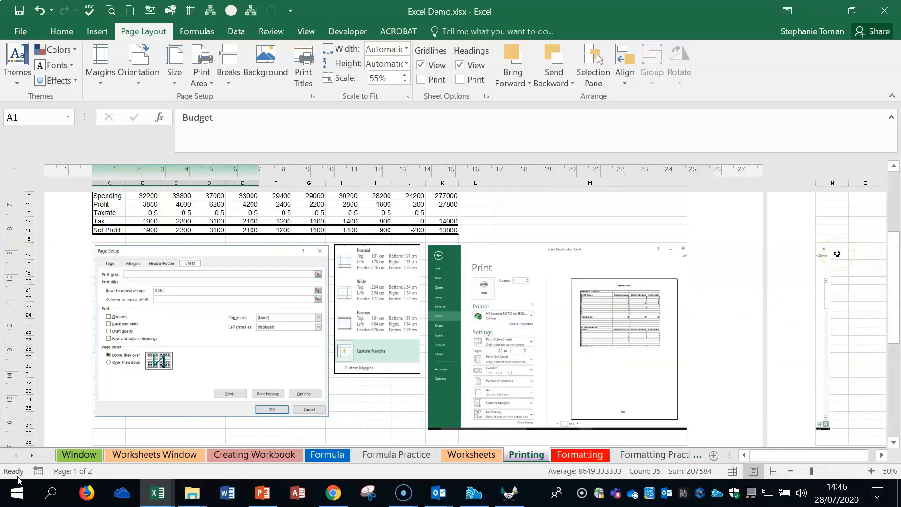
scroll(837, 254, up, 3)
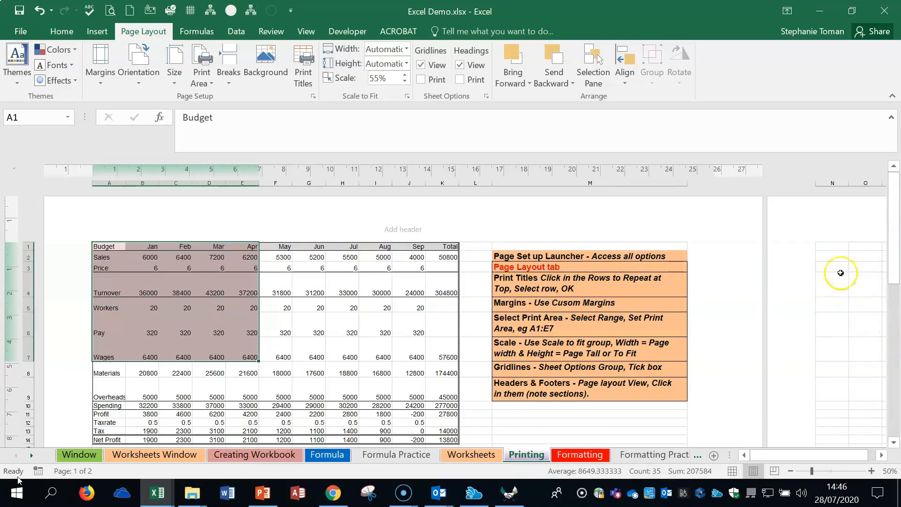
click(405, 75)
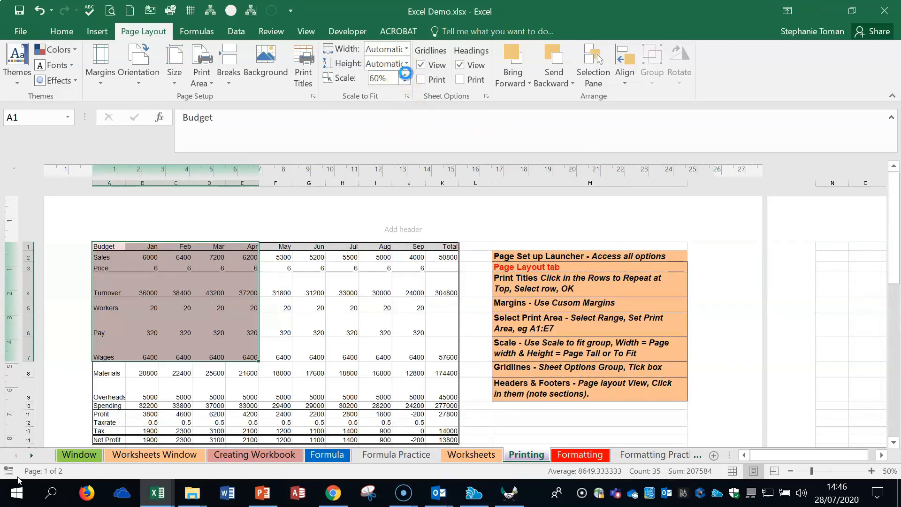
click(405, 75)
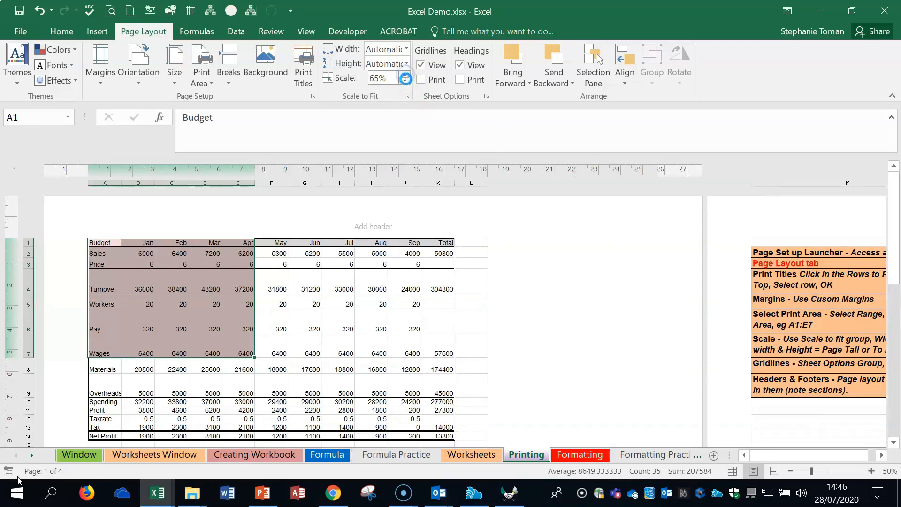
click(404, 75)
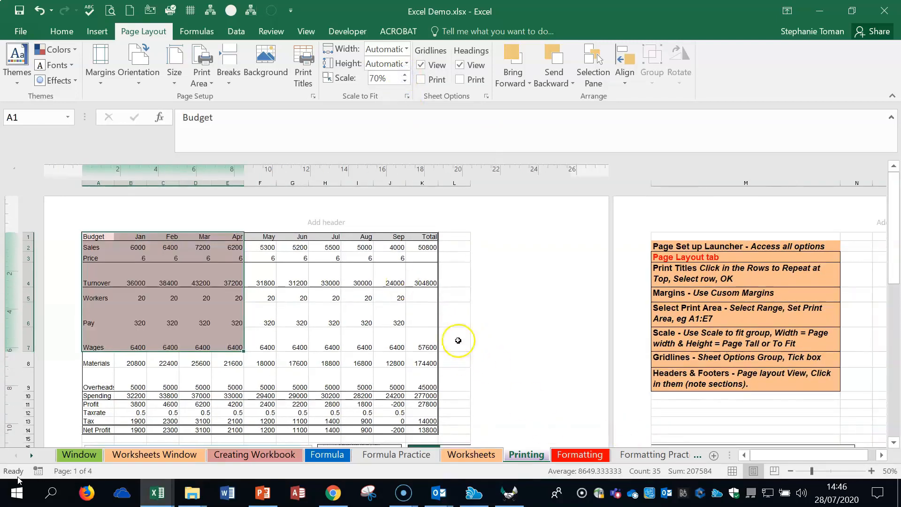
Hide and restore the sheet's gridlines, and turn gridline printing on and off again.
click(421, 65)
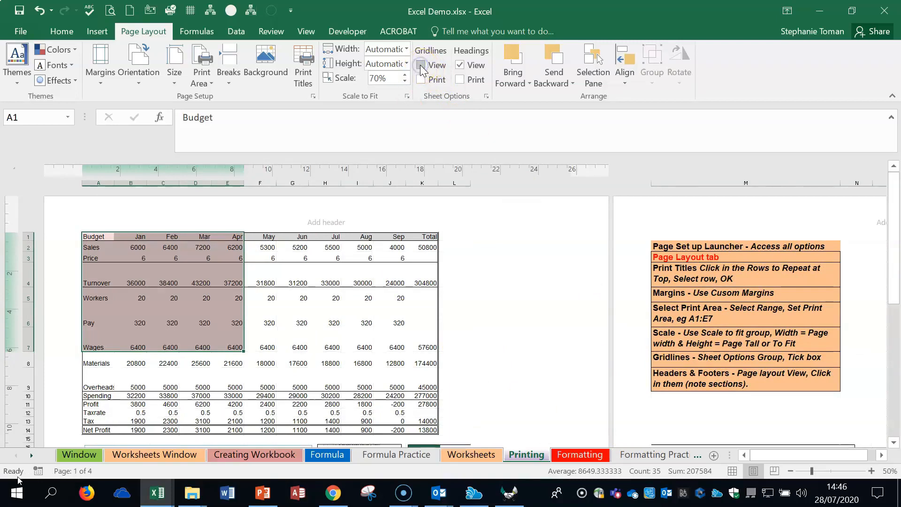
click(424, 77)
click(422, 65)
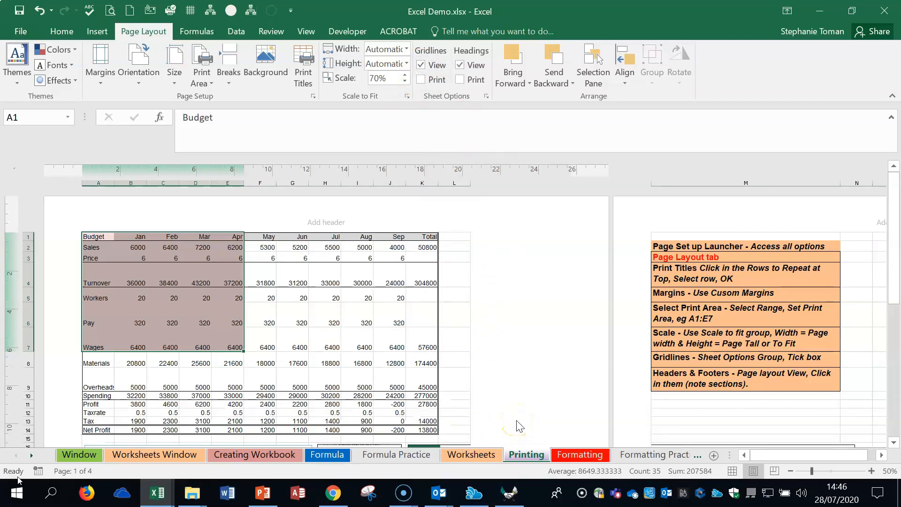
click(420, 80)
click(542, 289)
Review the available page orientation, paper size and print area options without changing them.
click(138, 70)
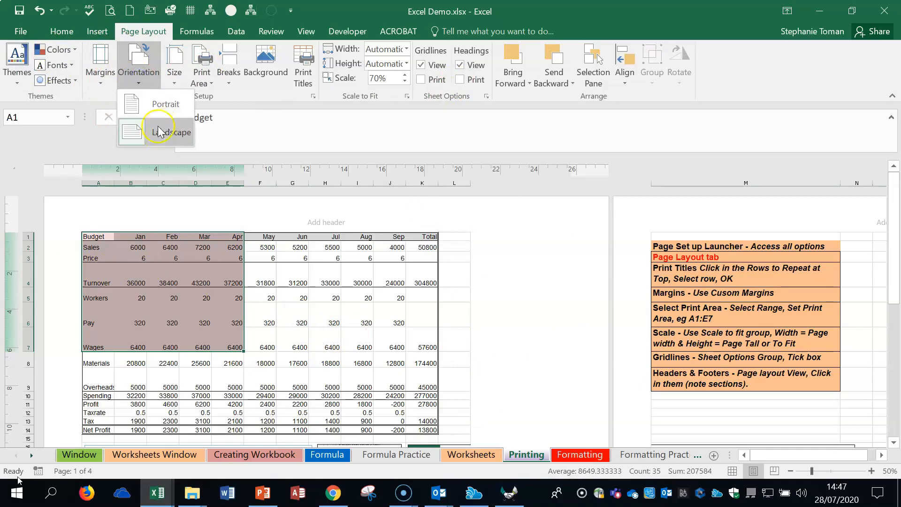
click(179, 77)
click(176, 75)
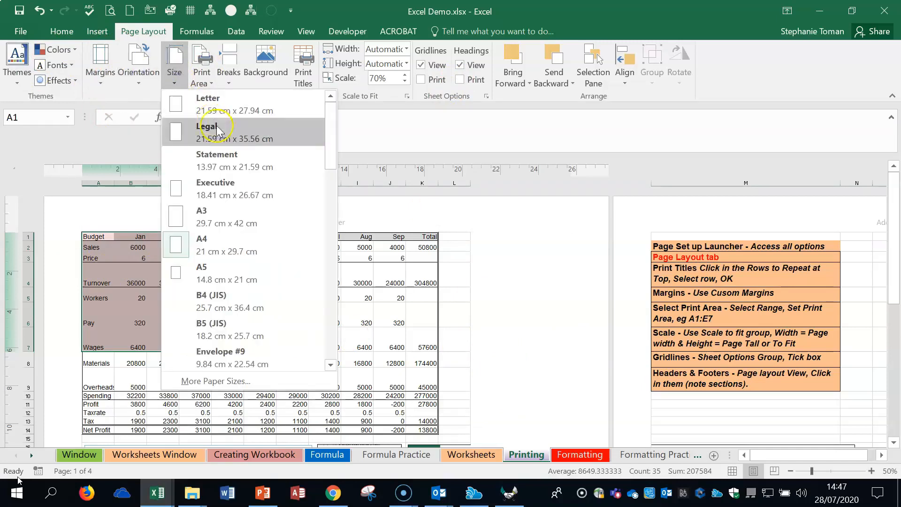
click(212, 82)
click(206, 82)
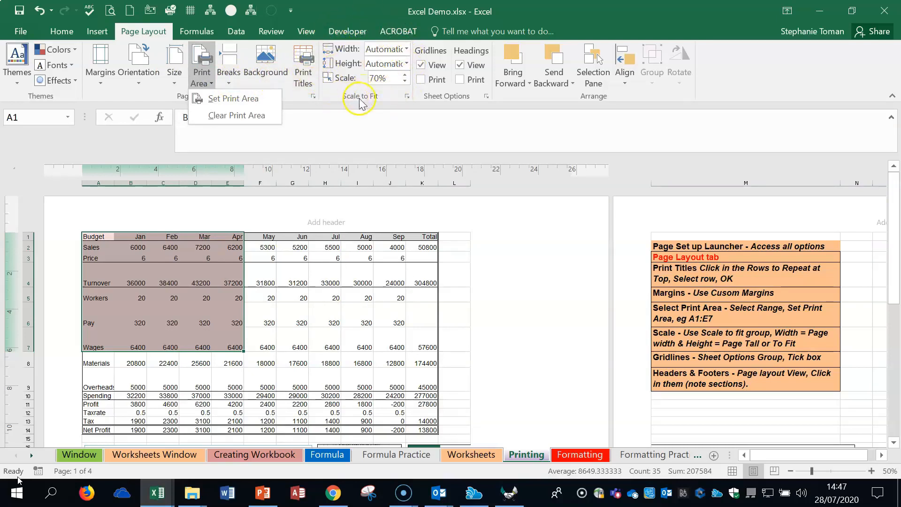
Try Page Setup scaling of 1 page wide by 1 tall, look at the Header/Footer options, and cancel.
click(407, 96)
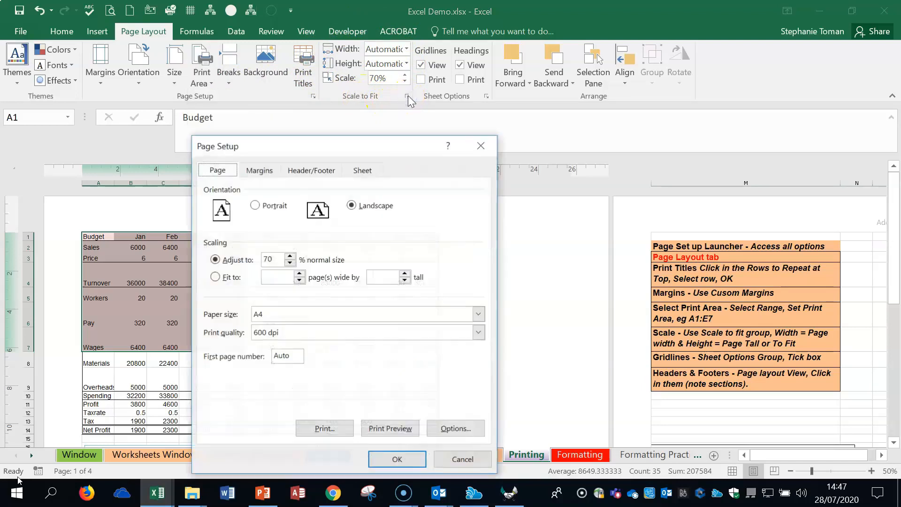
click(215, 277)
click(293, 278)
text(1)
click(377, 278)
text(1)
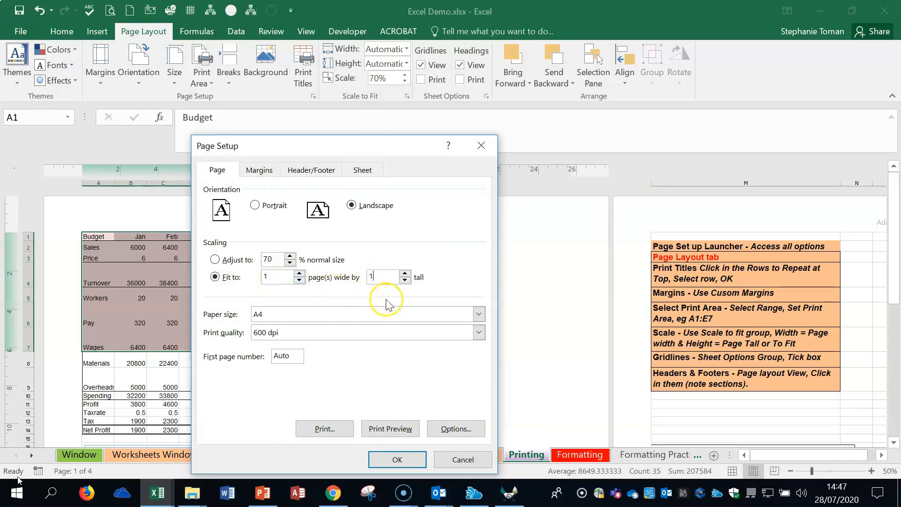
click(323, 170)
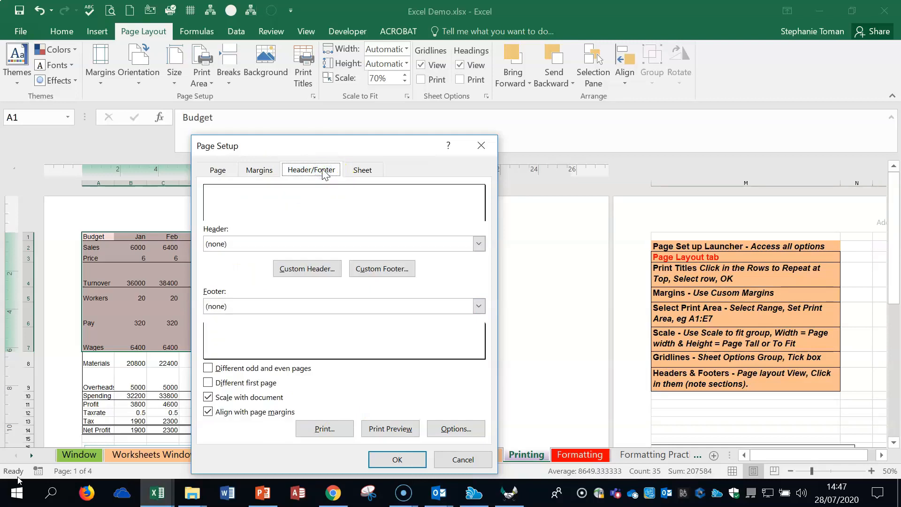
click(463, 459)
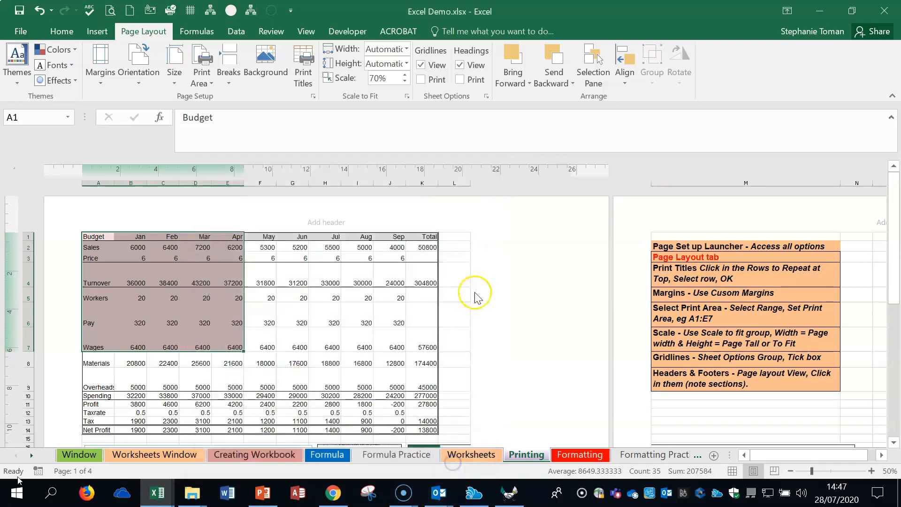
Examine the left, center and right header sections of the first page, leaving them empty.
click(134, 220)
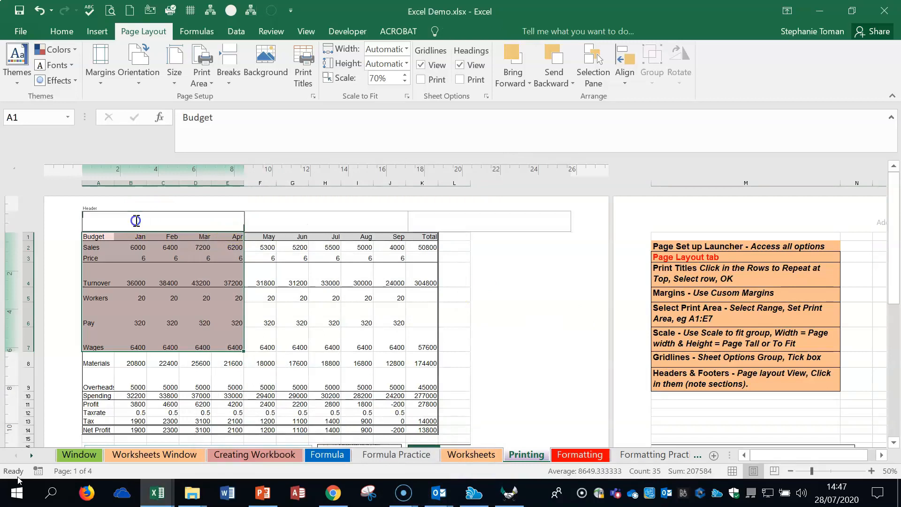
click(280, 221)
click(471, 221)
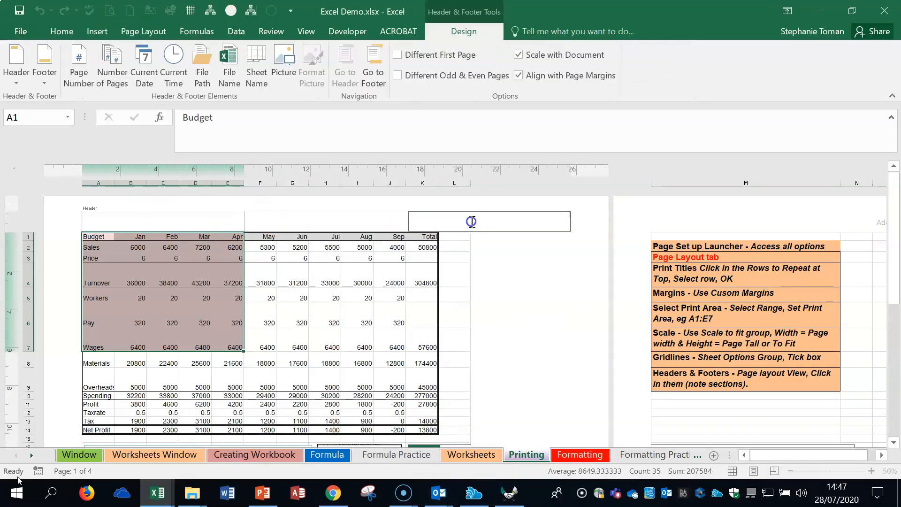
click(518, 343)
Insert the page number in the left footer section and the file path in the right footer section.
scroll(517, 342, down, 4)
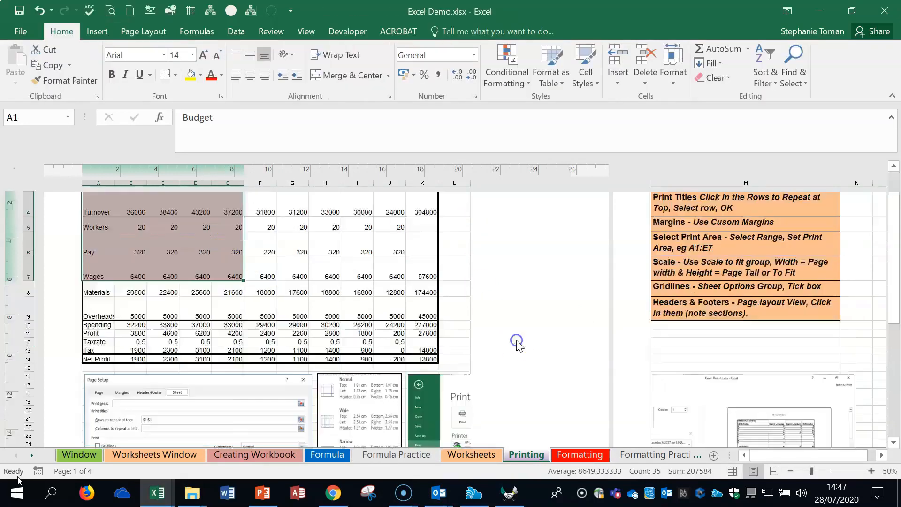
click(140, 353)
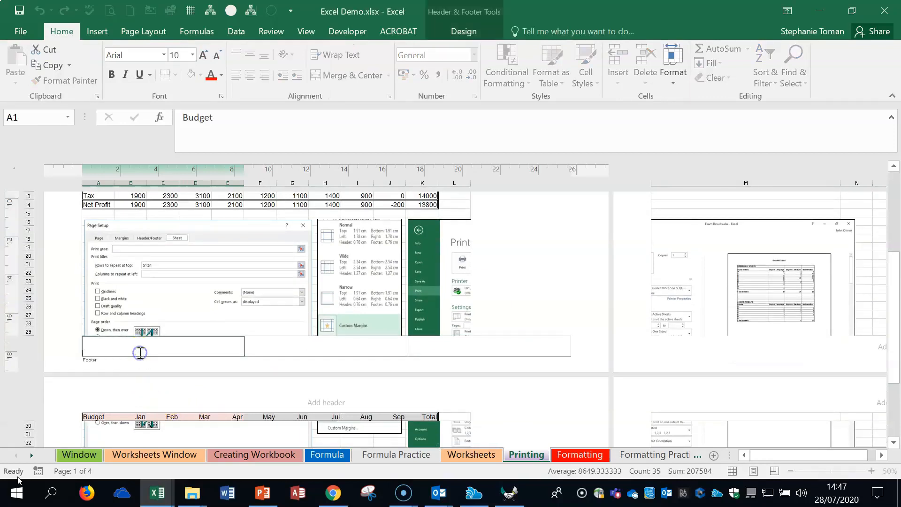
click(258, 361)
click(264, 347)
click(169, 351)
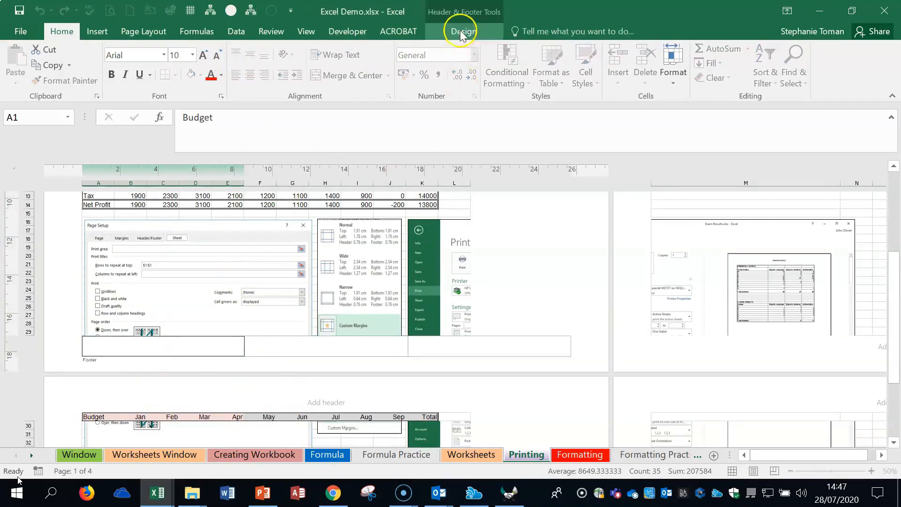
click(462, 32)
click(79, 78)
click(450, 355)
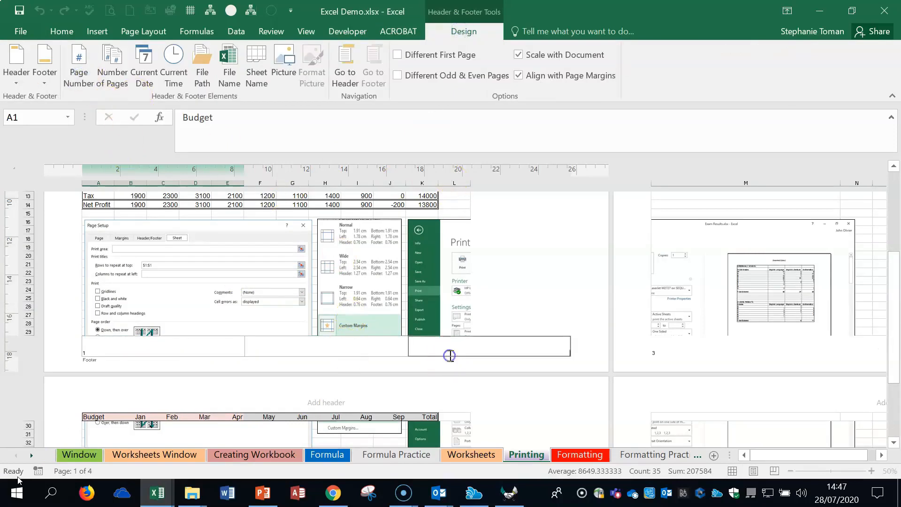
click(200, 75)
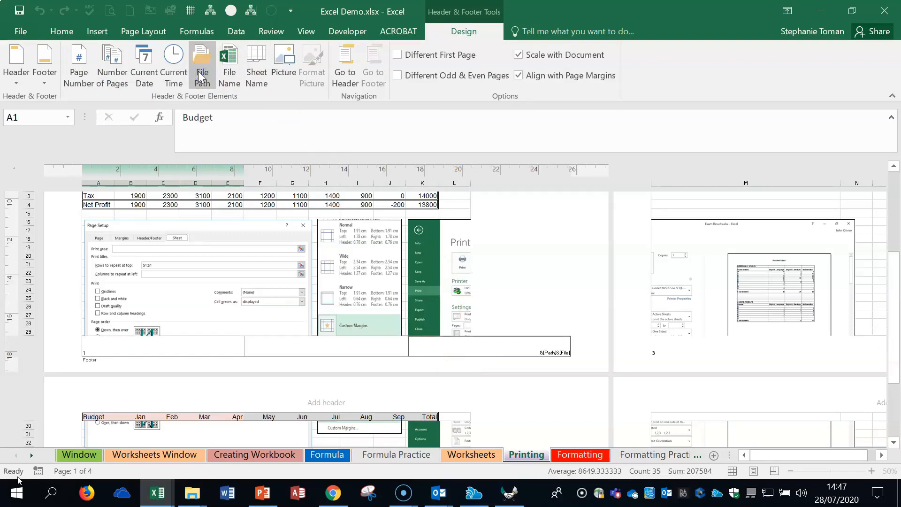
Insert the current date in the right header section of the first page and finish editing the header.
click(460, 207)
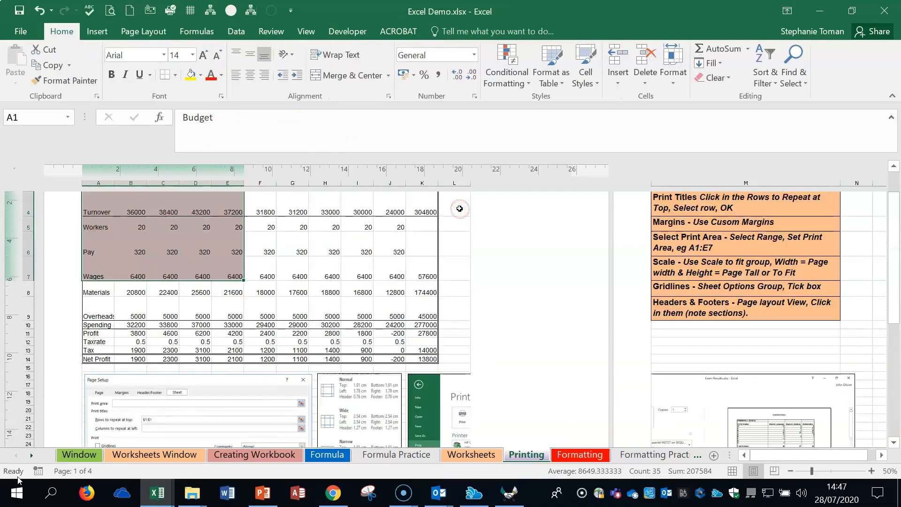
scroll(423, 209, up, 2)
click(467, 221)
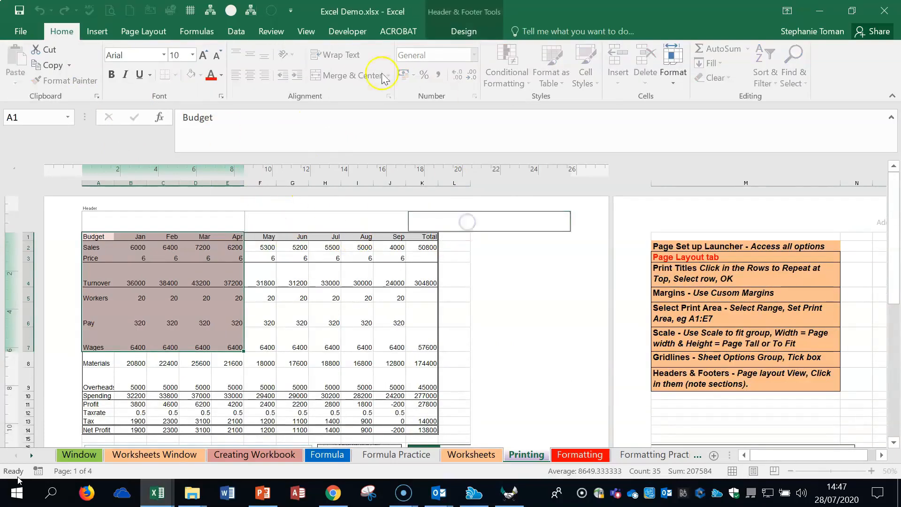
click(464, 31)
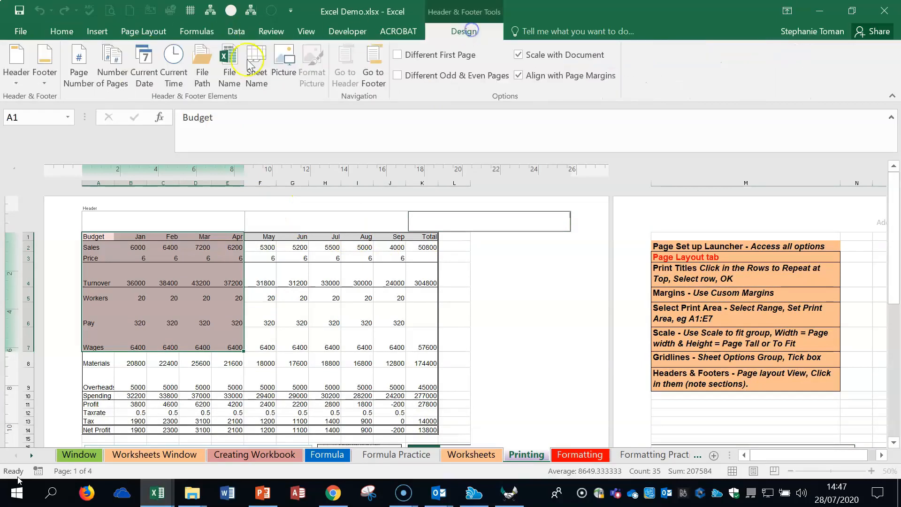
click(144, 73)
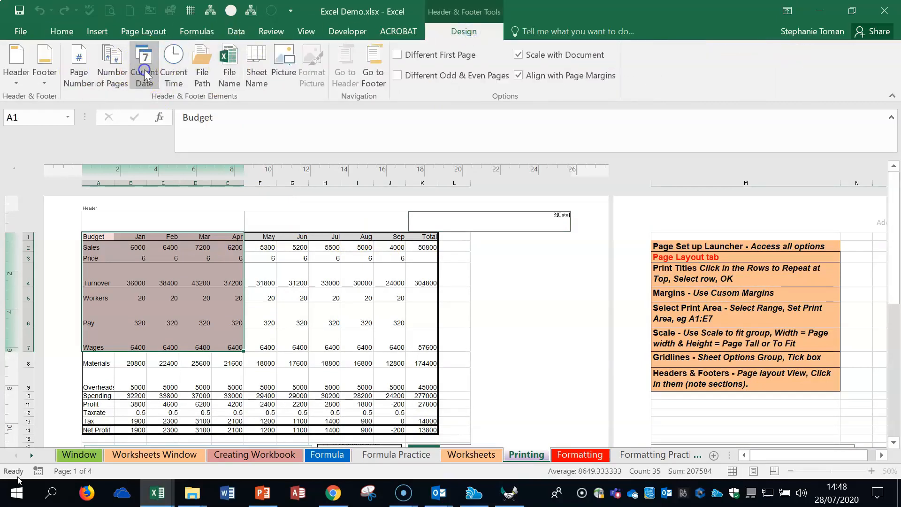
click(498, 312)
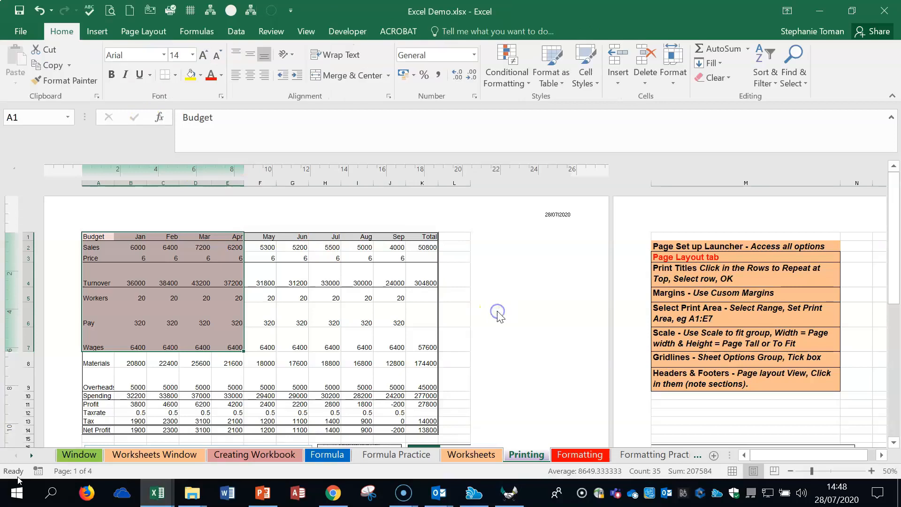
Enlarge the page layout to 70% and examine the header date, footer page number and footer file path.
scroll(505, 315, down, 3)
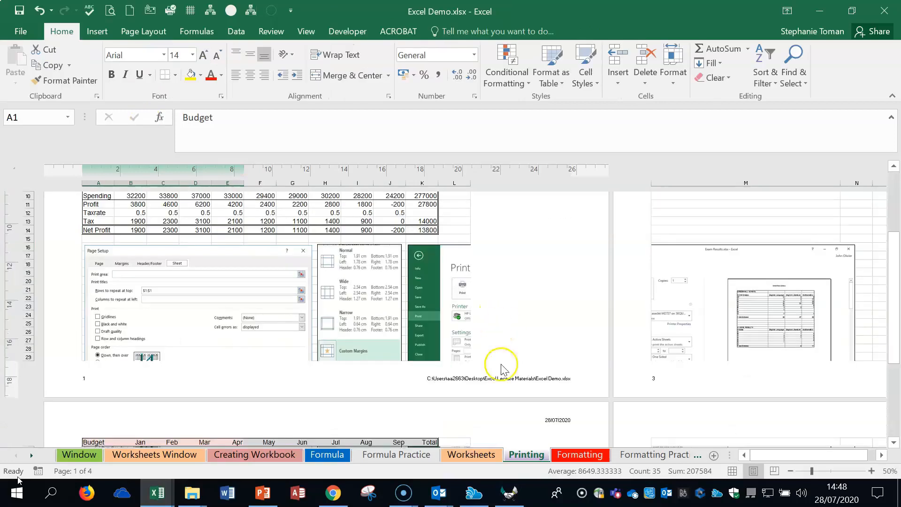
click(582, 494)
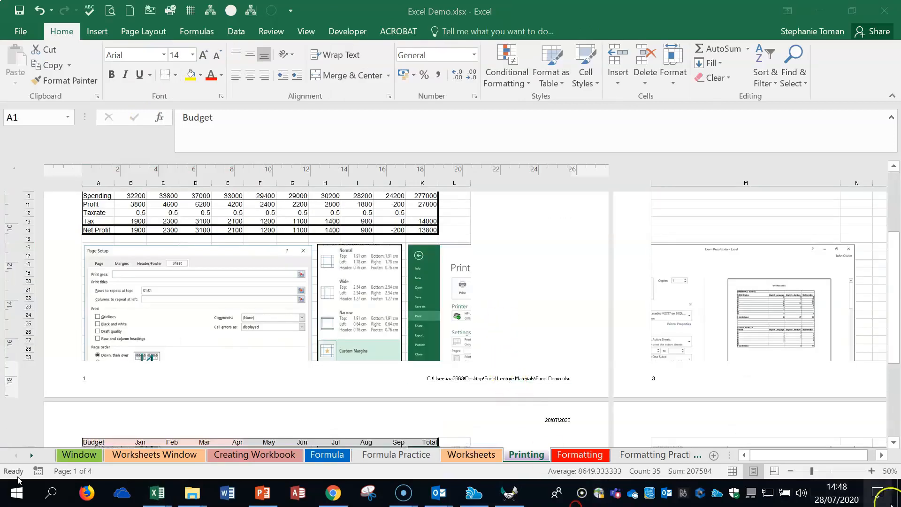
click(872, 471)
click(871, 471)
scroll(534, 285, down, 3)
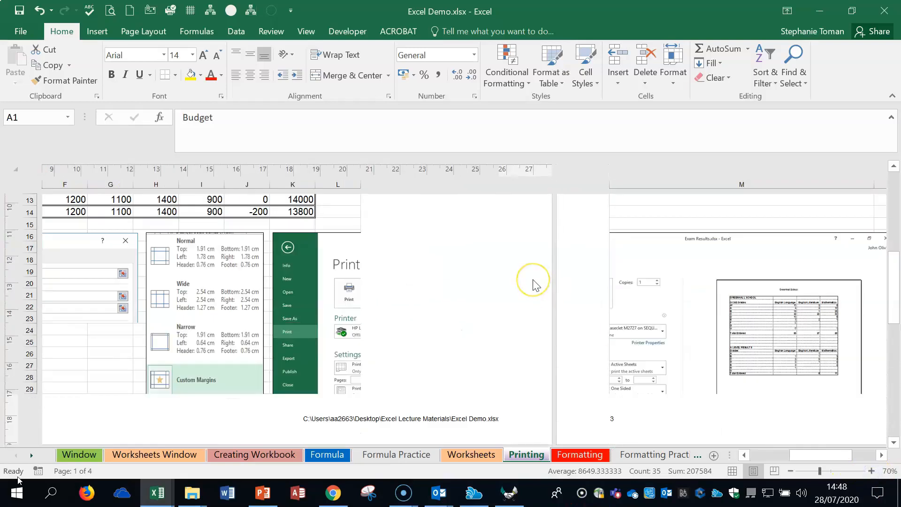
scroll(533, 285, down, 3)
Check the first page's center footer section, leaving it empty, and try to switch the sheet to Normal view.
click(199, 310)
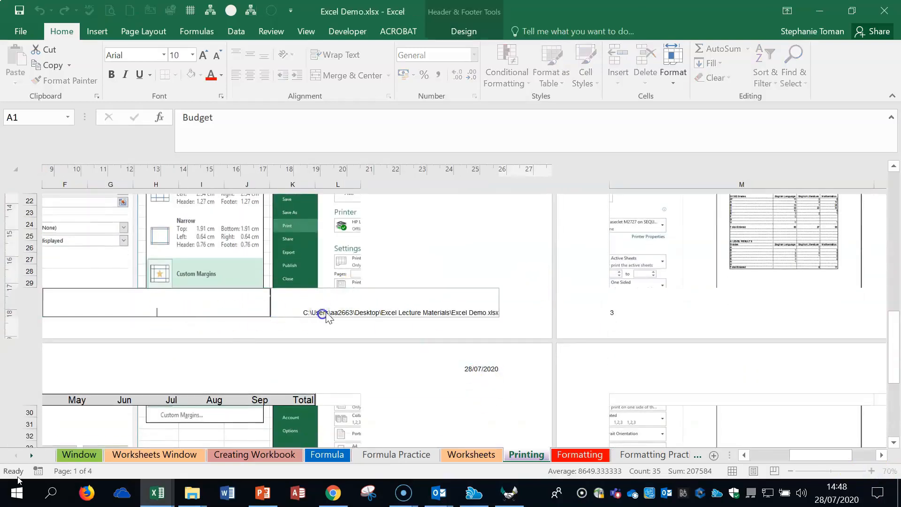
key(Delete)
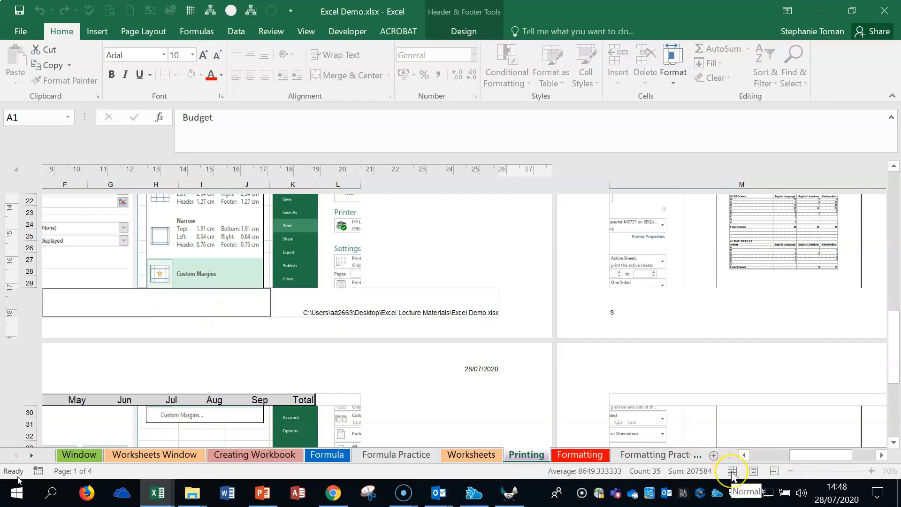
click(732, 472)
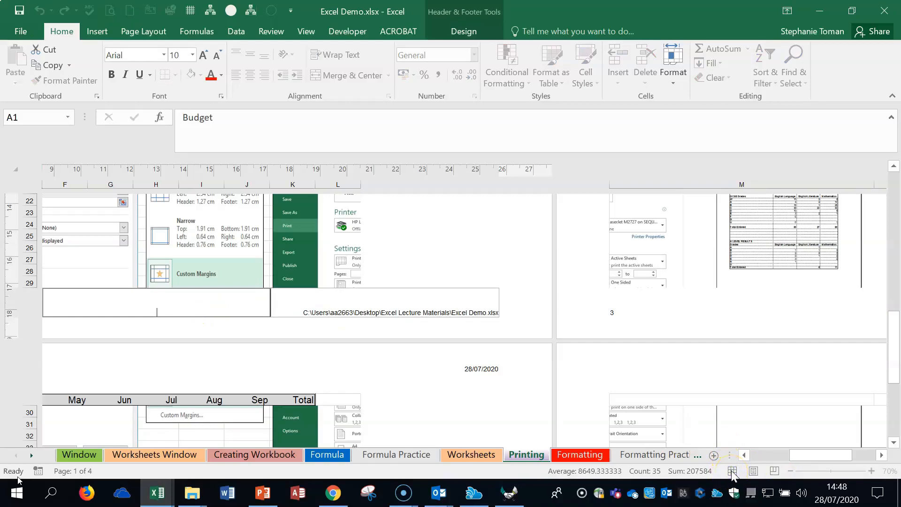